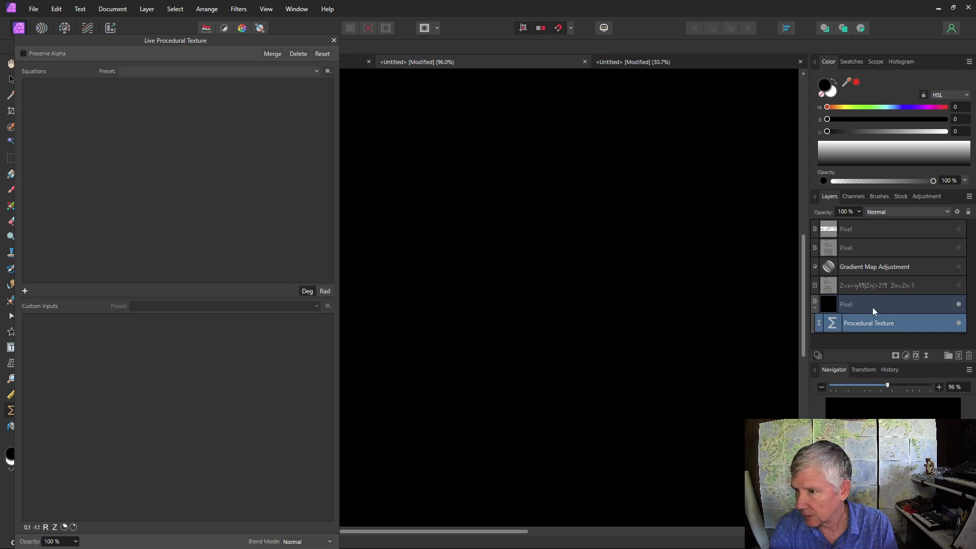
Reopen the settings of the live Procedural Texture under the black Pixel layer with the whole canvas in view.
{"action": "left_click", "coordinate": [868, 303]}
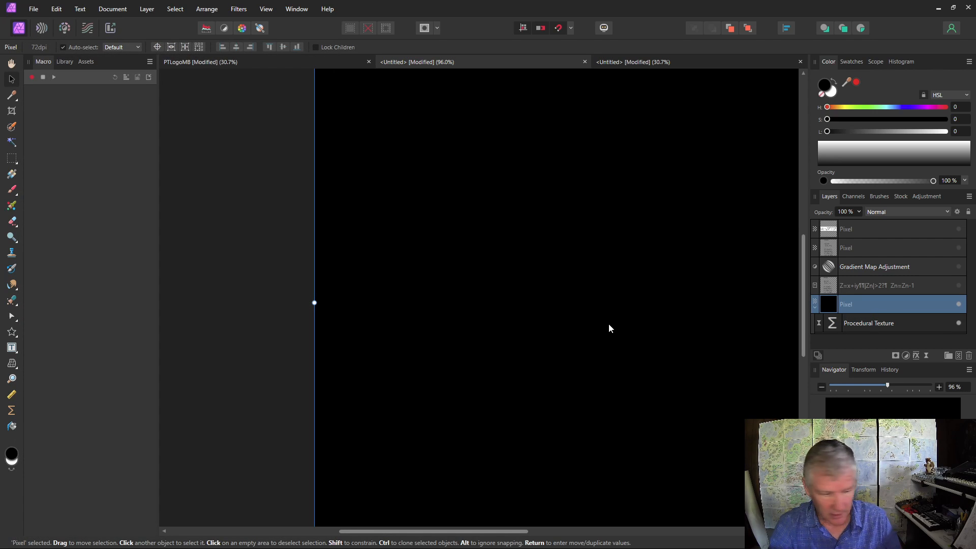
{"action": "scroll", "coordinate": [605, 317], "scroll_direction": "down", "scroll_amount": 2}
{"action": "scroll", "coordinate": [603, 311], "scroll_direction": "up", "scroll_amount": 1}
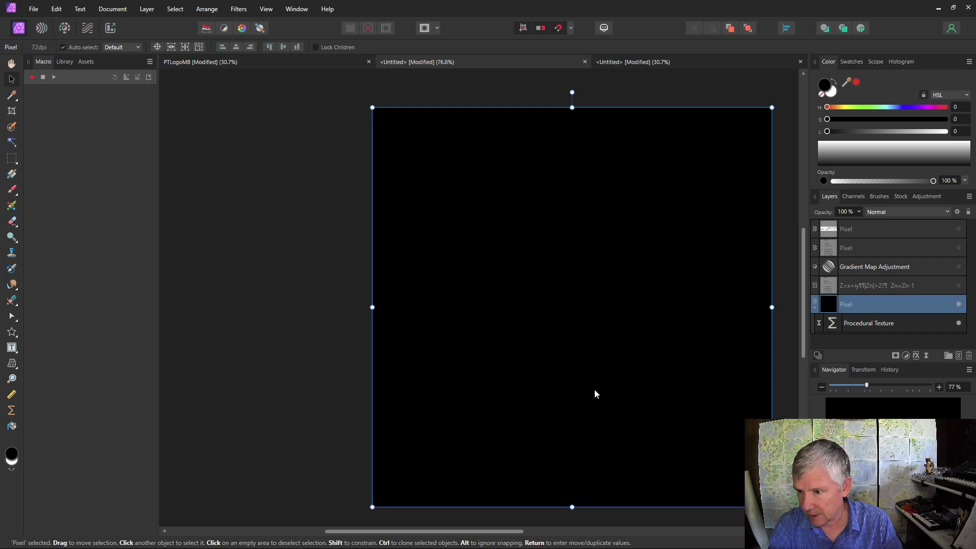
{"action": "left_click_drag", "start_coordinate": [514, 532], "coordinate": [510, 532]}
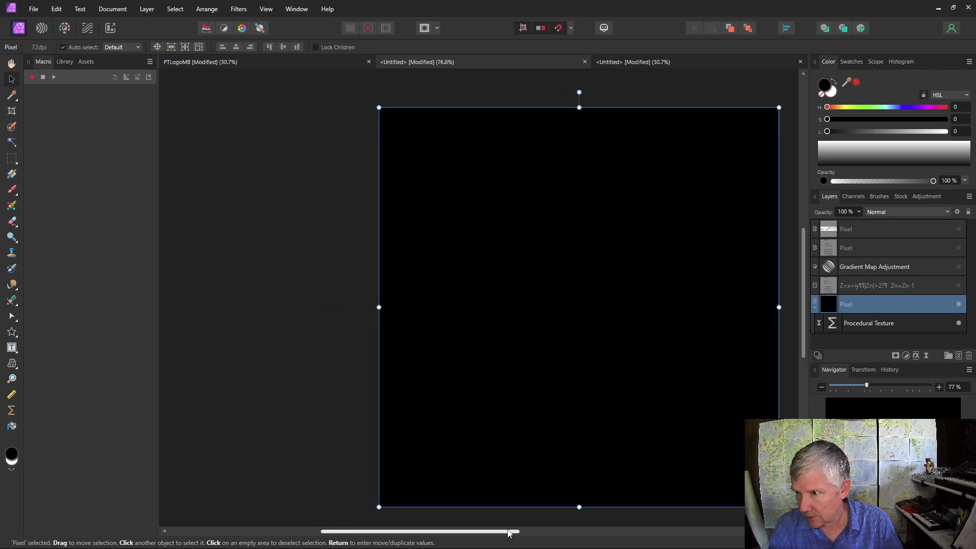
{"action": "double_click", "coordinate": [832, 326]}
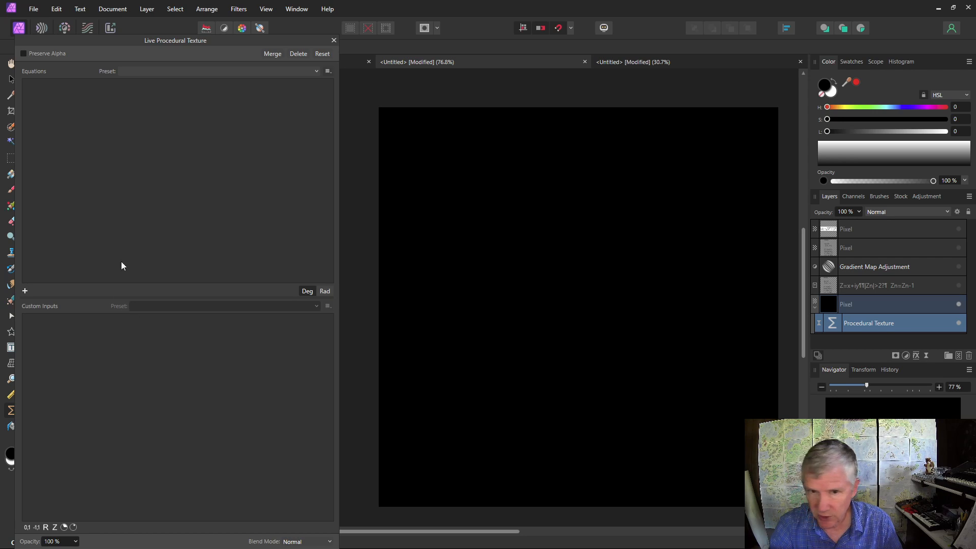
Add an equation to the procedural texture: var v0=vec2(rx,ry)*a/w/b; v0.
{"action": "left_click", "coordinate": [24, 290]}
{"action": "type", "text": "va"}
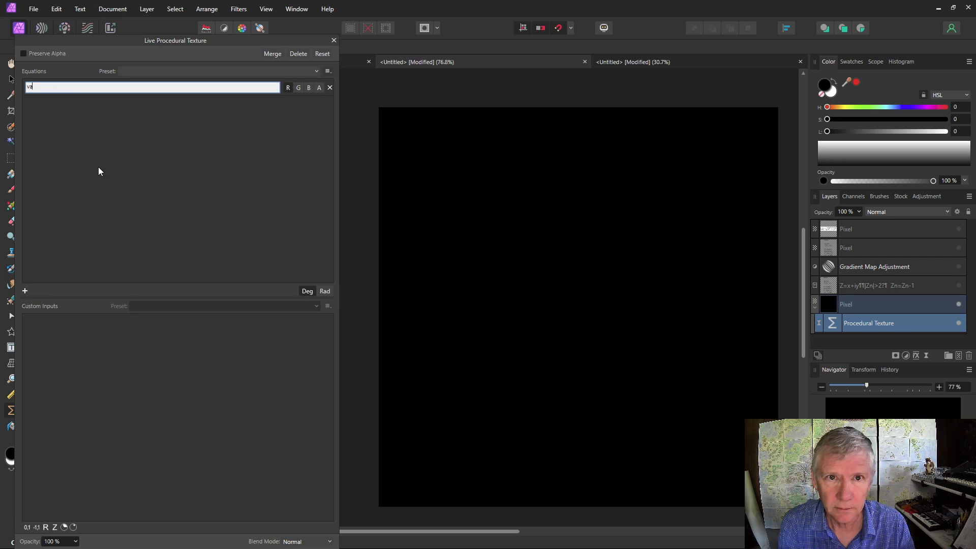
{"action": "type", "text": "var "}
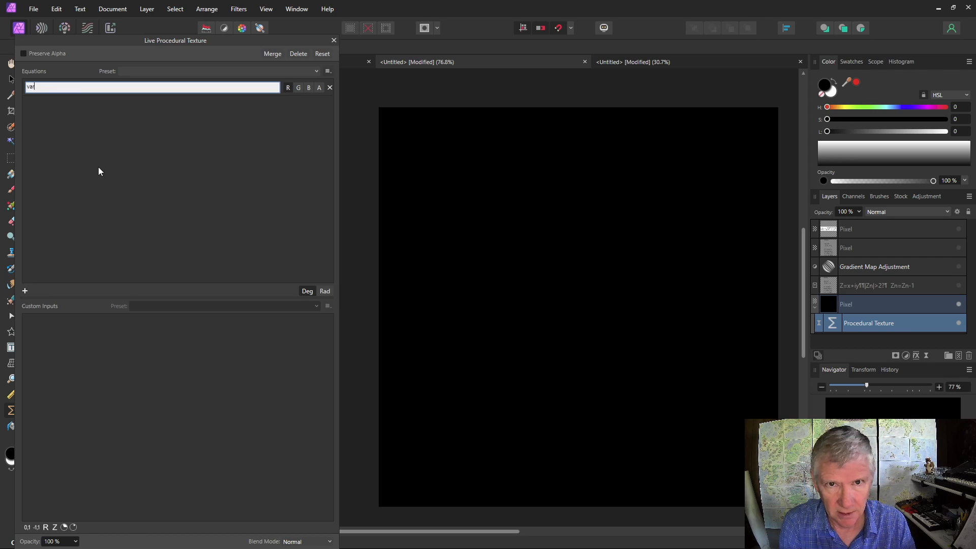
{"action": "type", "text": "v0="}
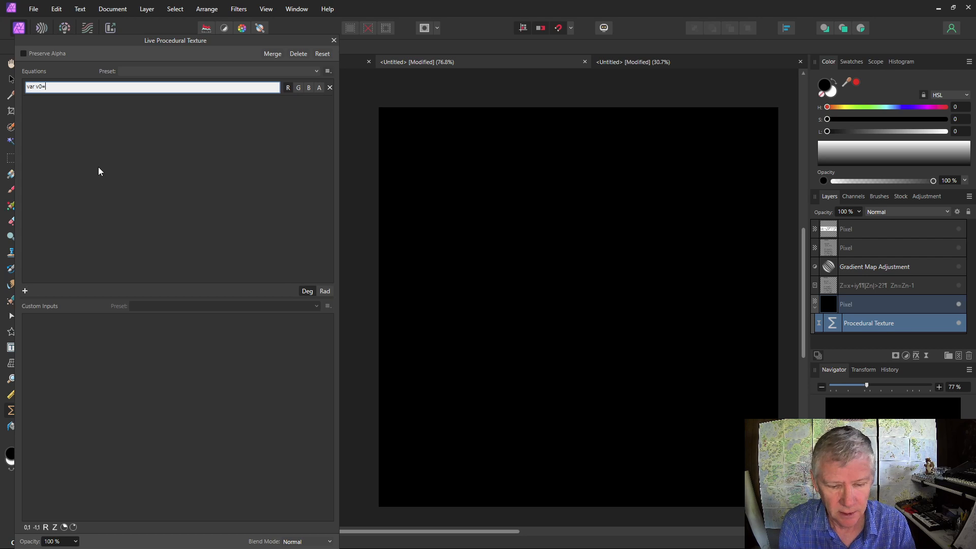
{"action": "type", "text": "vec"}
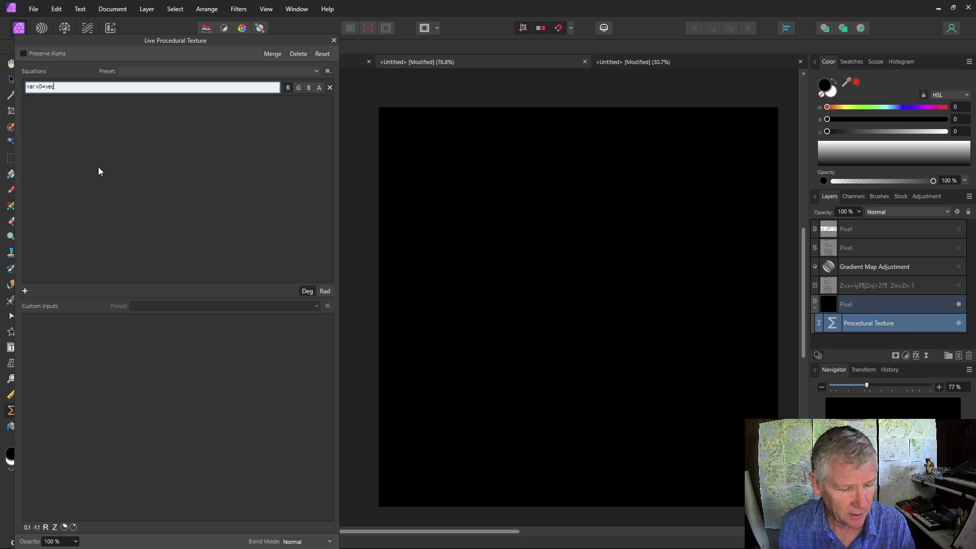
{"action": "type", "text": "2(rx,ry"}
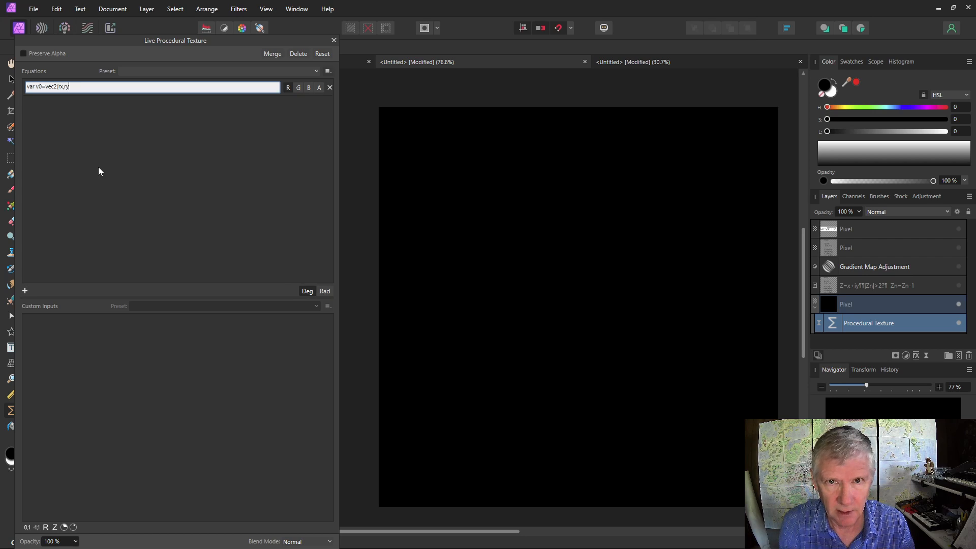
{"action": "type", "text": ")*a/w/b;"}
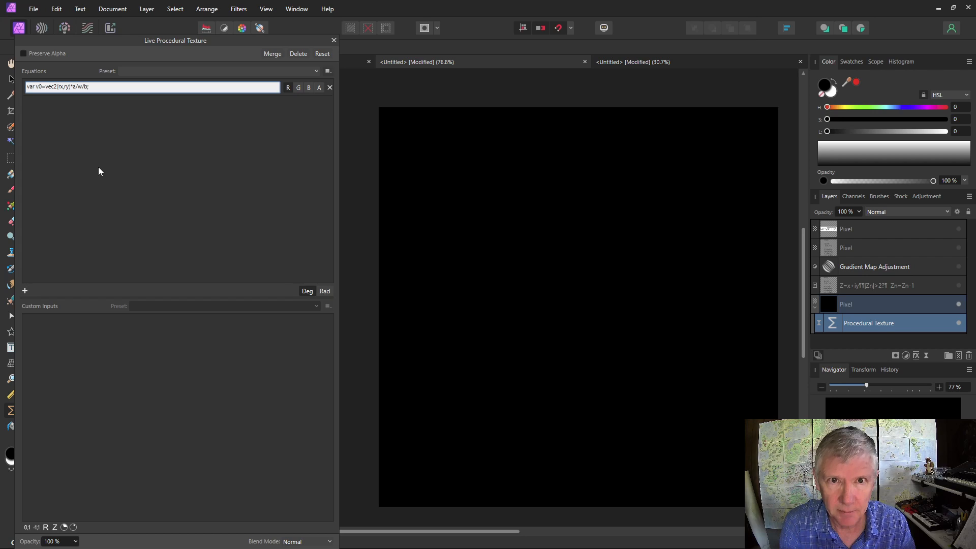
{"action": "type", "text": "v0"}
{"action": "key", "text": "Return"}
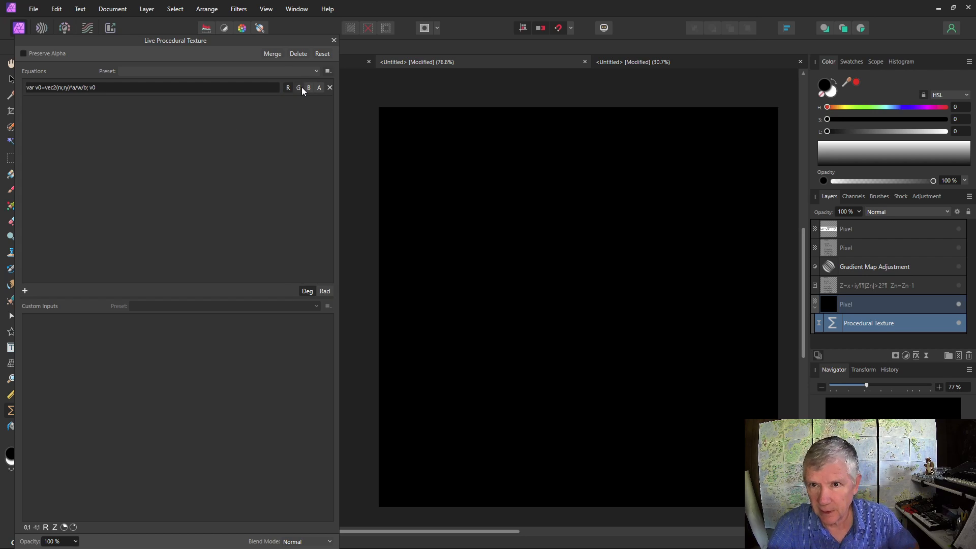
Add real-number inputs a, named Scale, and b, named Zoom, both set to 1, and shift the texture origin slightly on the canvas.
{"action": "left_click", "coordinate": [45, 528]}
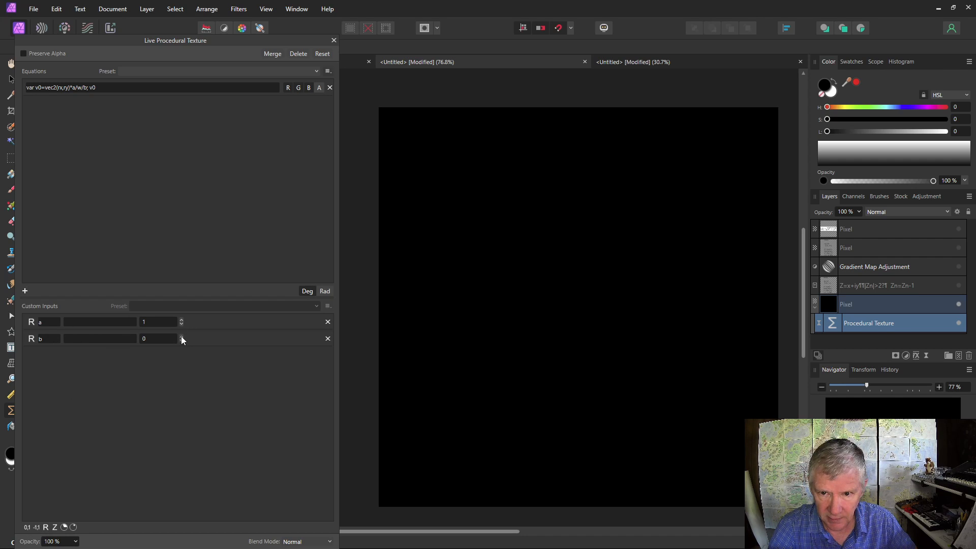
{"action": "left_click_drag", "start_coordinate": [583, 304], "coordinate": [559, 290]}
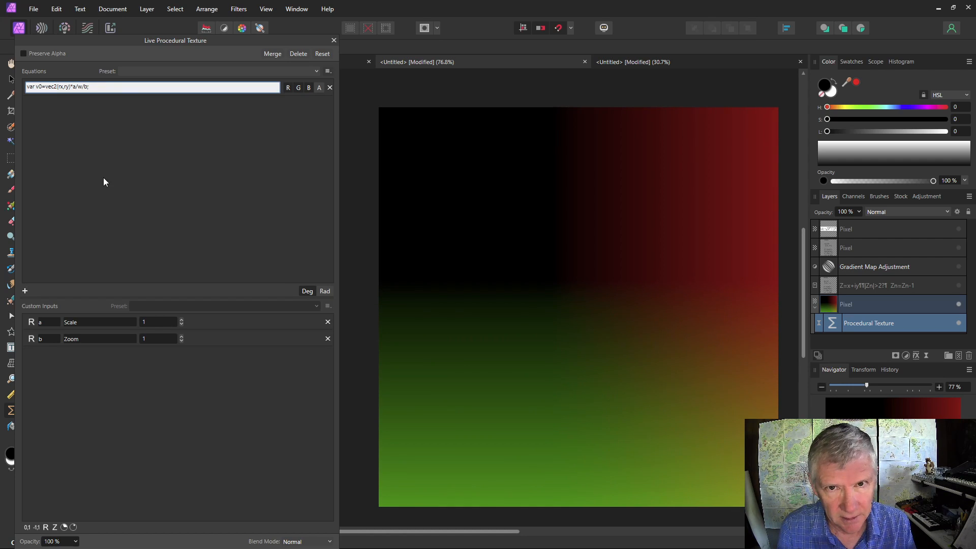
Replace the equation's closing v0 with var v=vec2(v0.x^2-v0.y^2+v0.x,2*v0.x*v0.y+v0.y); length(v).
{"action": "type", "text": "va"}
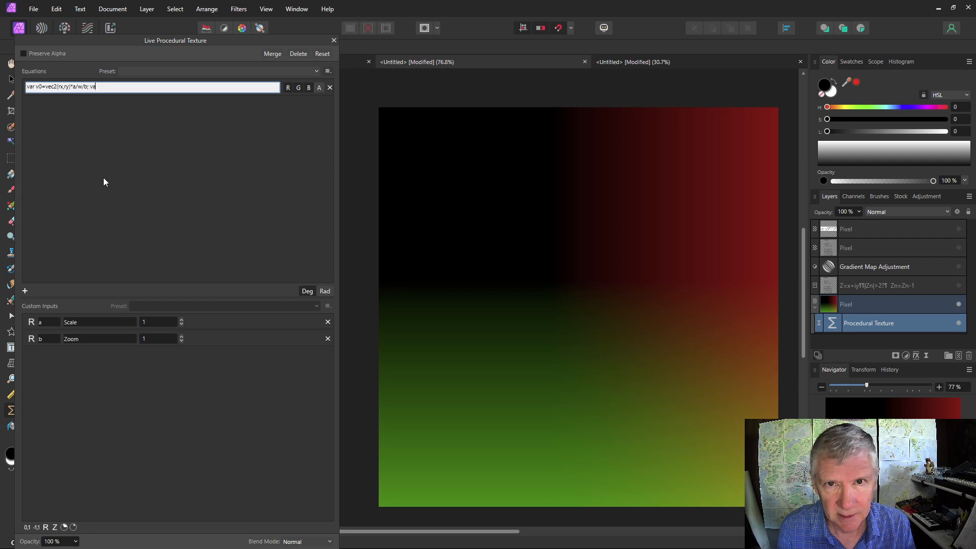
{"action": "type", "text": "r v="}
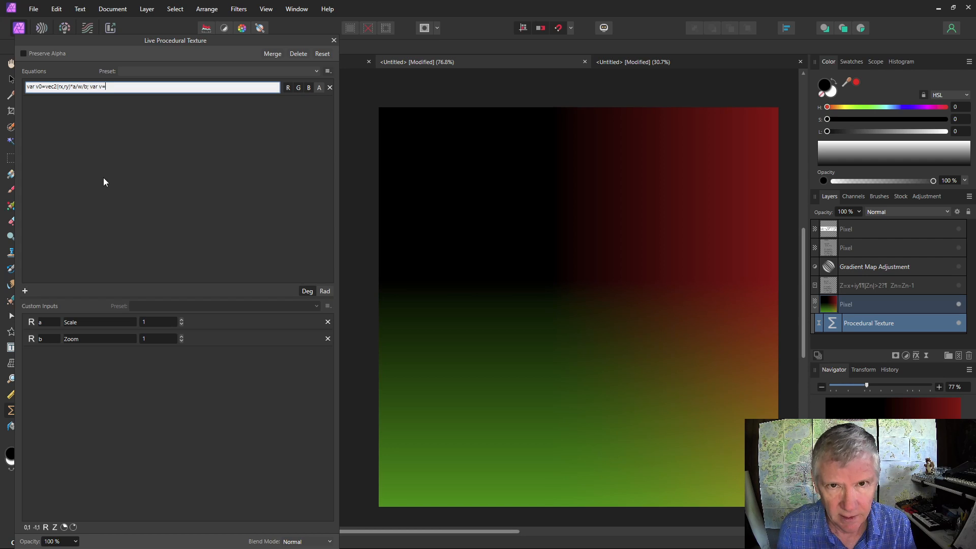
{"action": "type", "text": "vec2"}
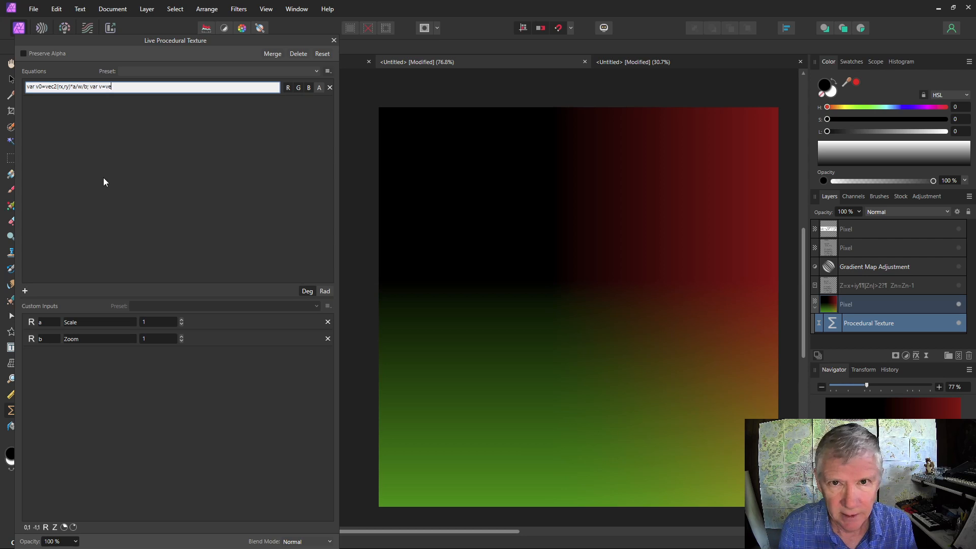
{"action": "type", "text": "(v"}
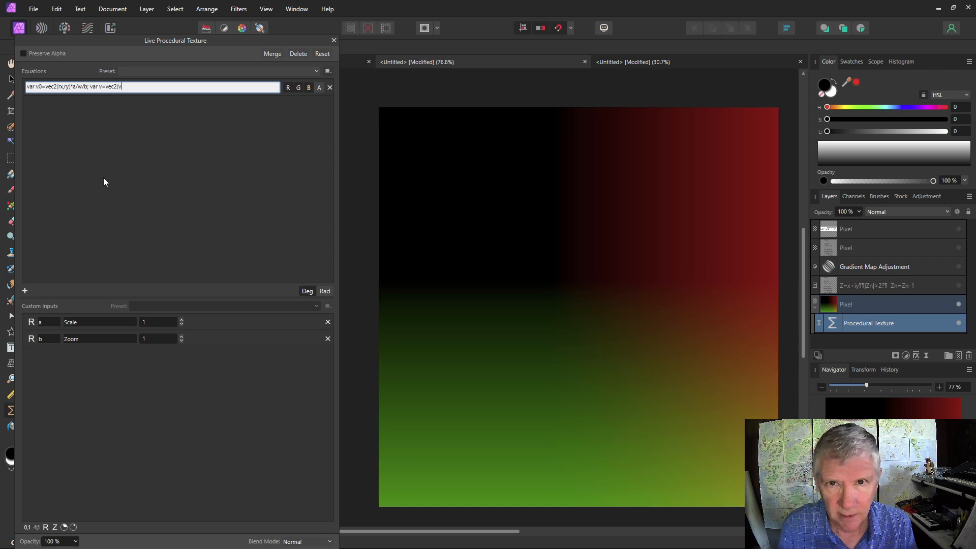
{"action": "type", "text": "0.x"}
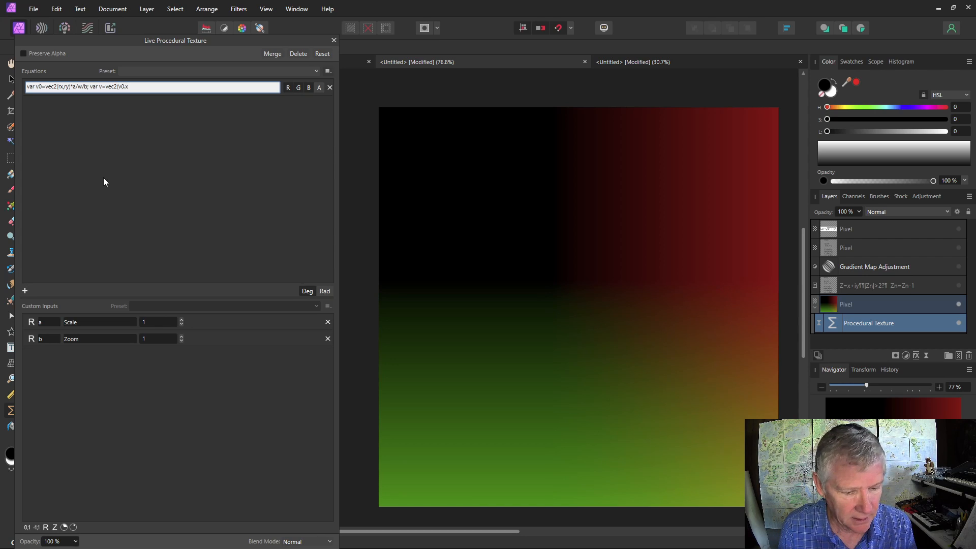
{"action": "type", "text": "^2"}
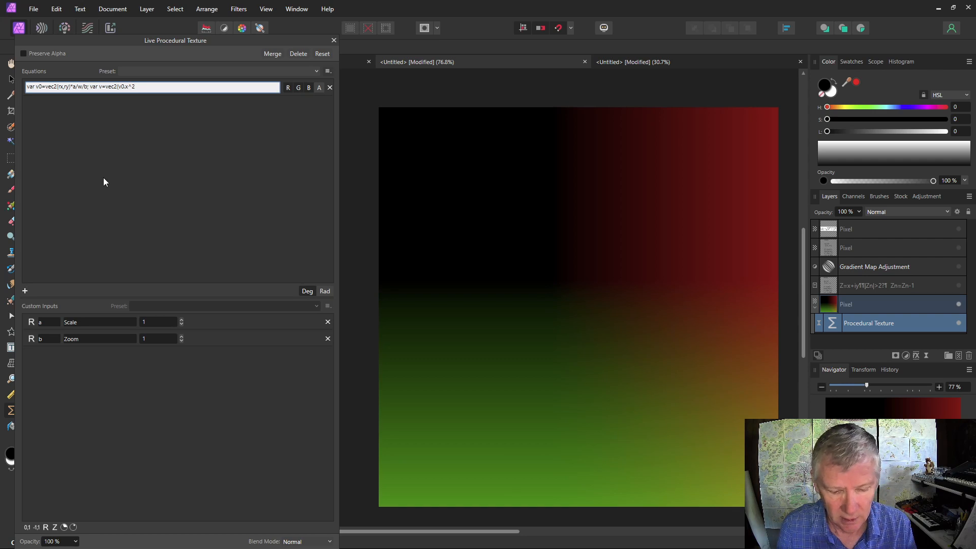
{"action": "type", "text": "-v"}
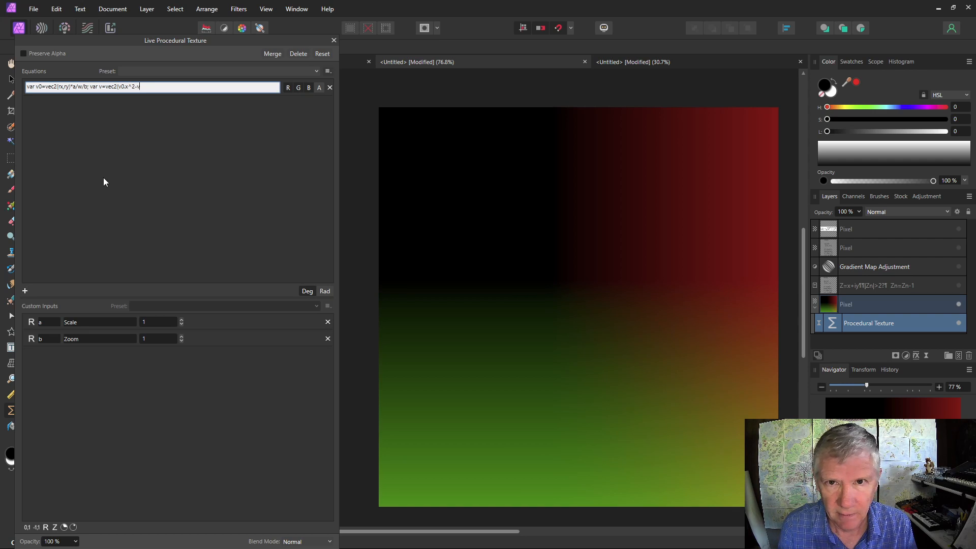
{"action": "type", "text": "0.y"}
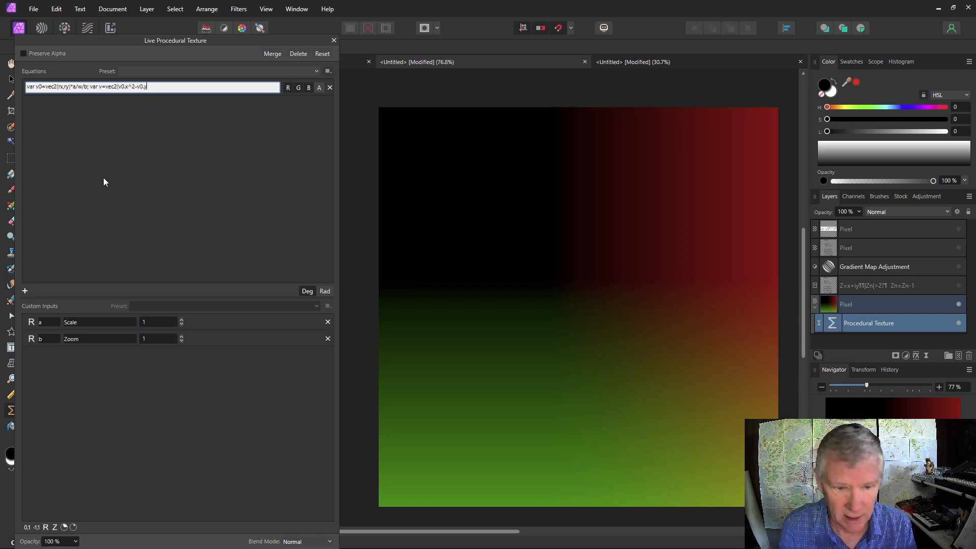
{"action": "type", "text": "^2"}
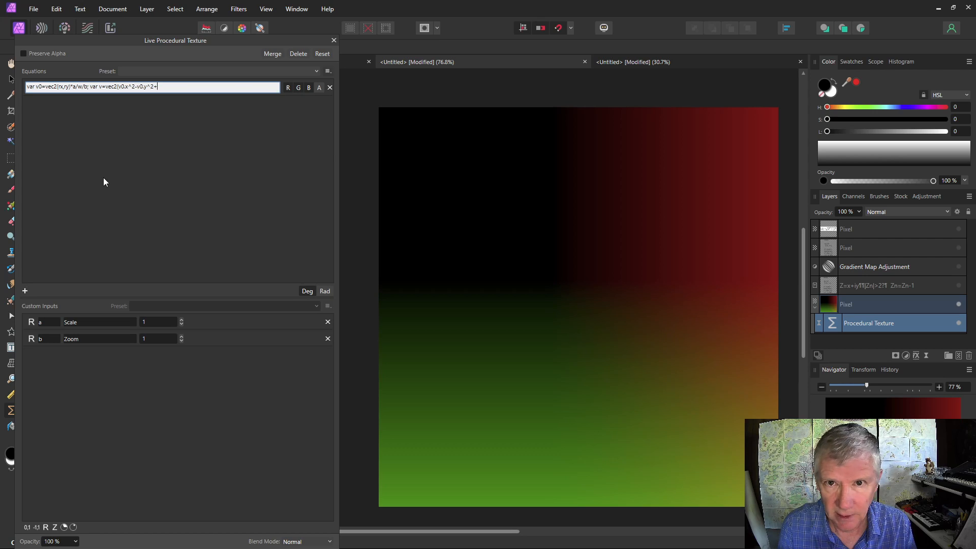
{"action": "type", "text": "+v0.x,2"}
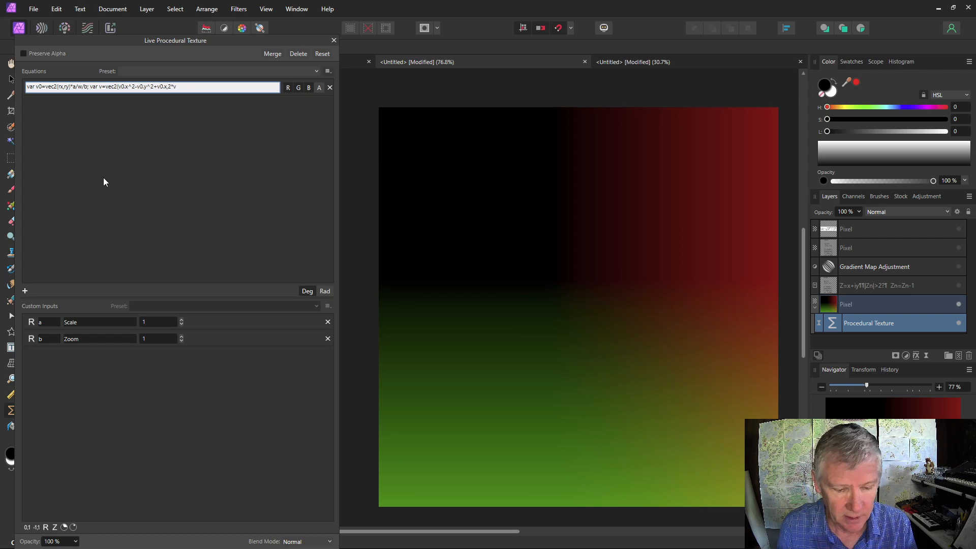
{"action": "type", "text": "*"}
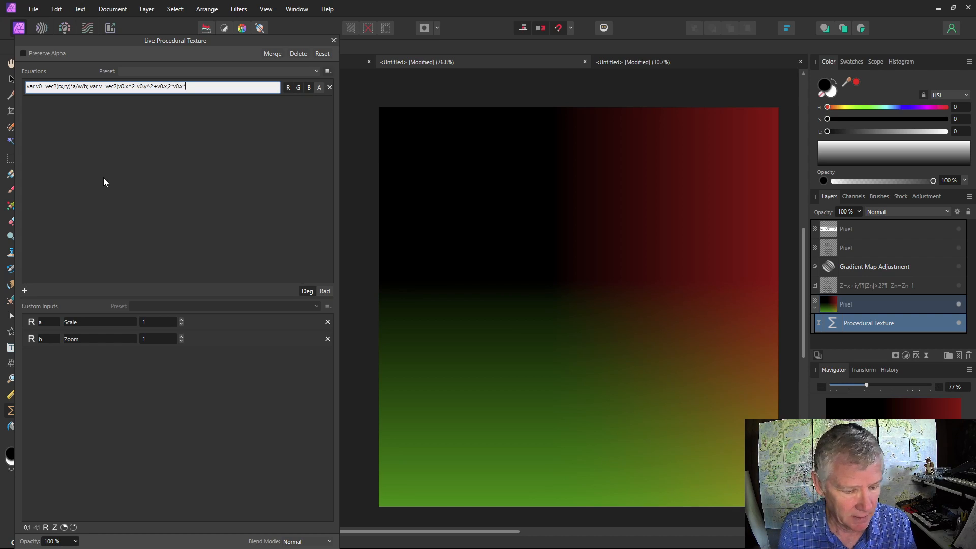
{"action": "type", "text": "v0.y"}
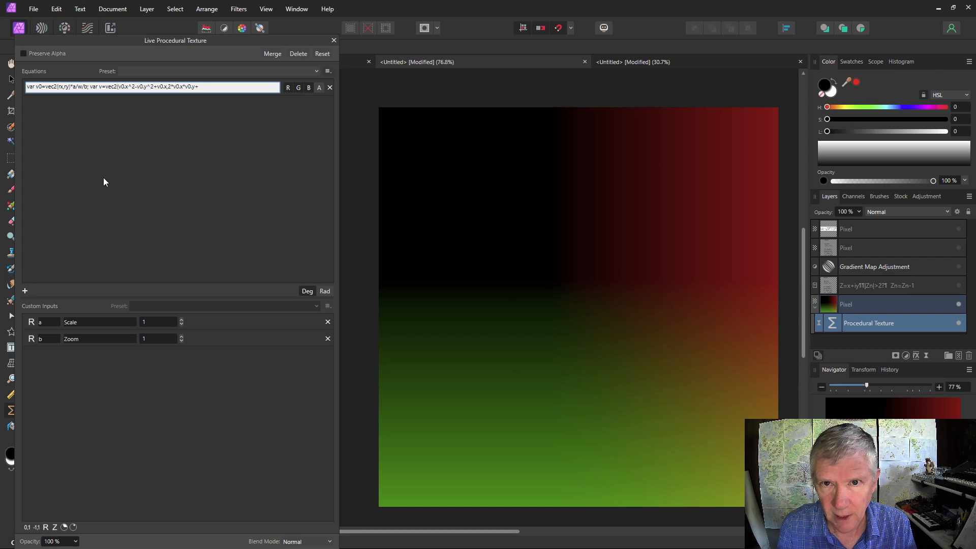
{"action": "type", "text": "+v0.y);"}
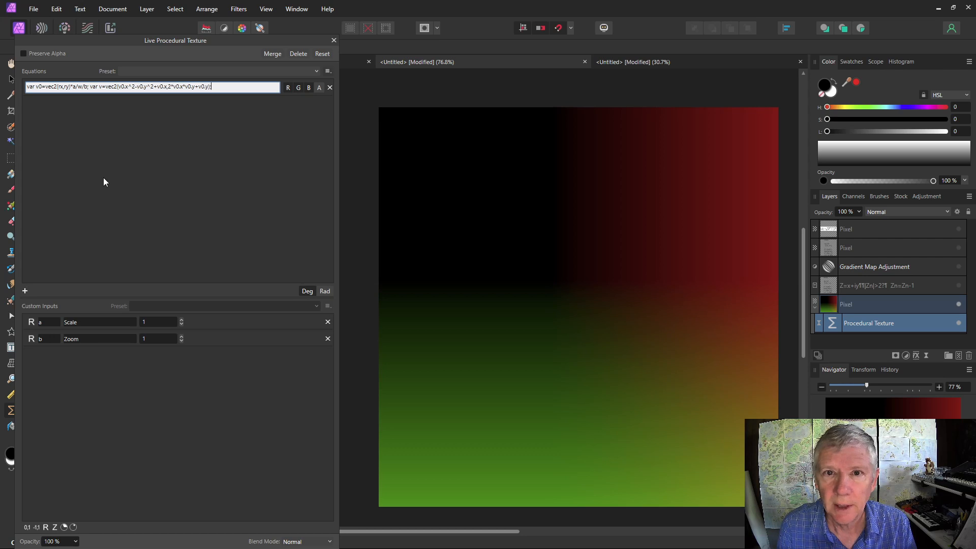
{"action": "type", "text": "length(v"}
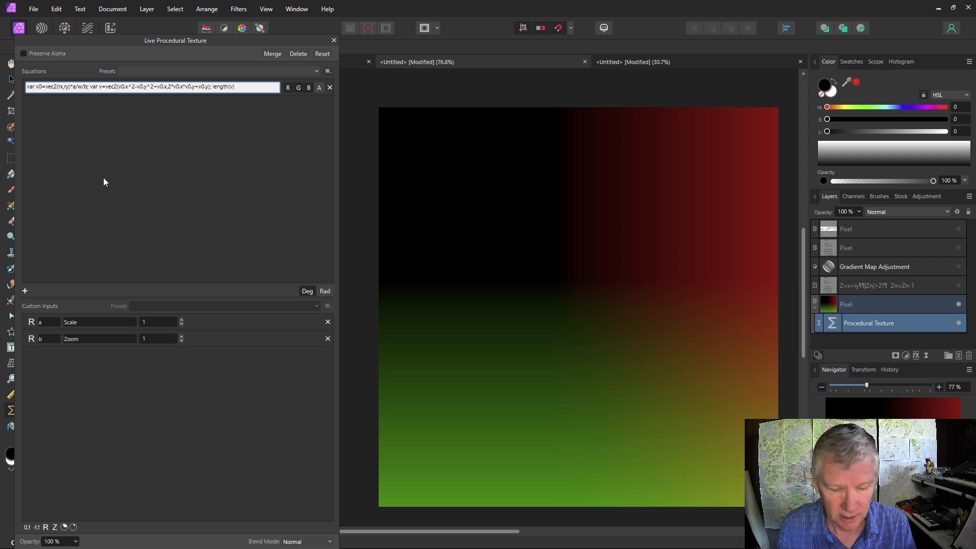
{"action": "key", "text": "Return"}
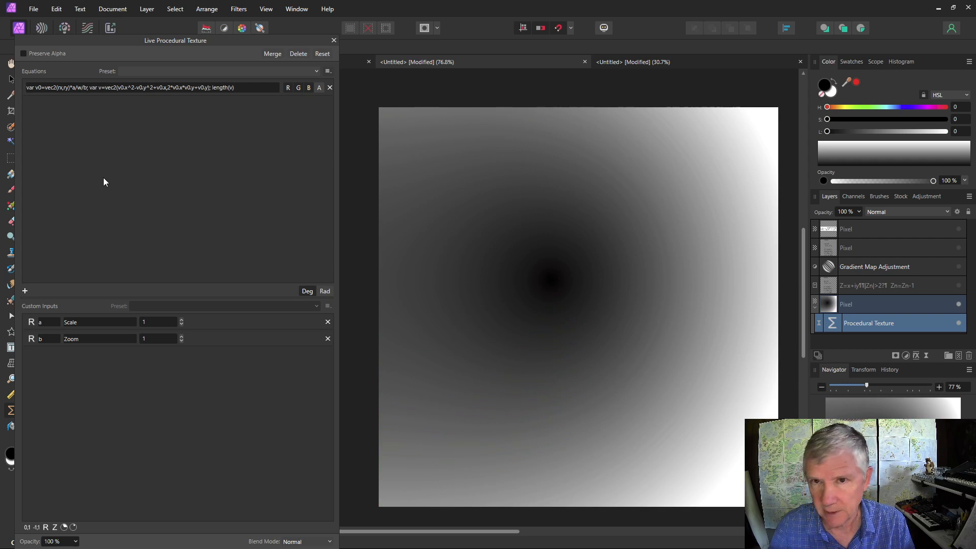
Add a custom input with a 0 to 1 range, using the variable i and the name Fader.
{"action": "left_click", "coordinate": [243, 85]}
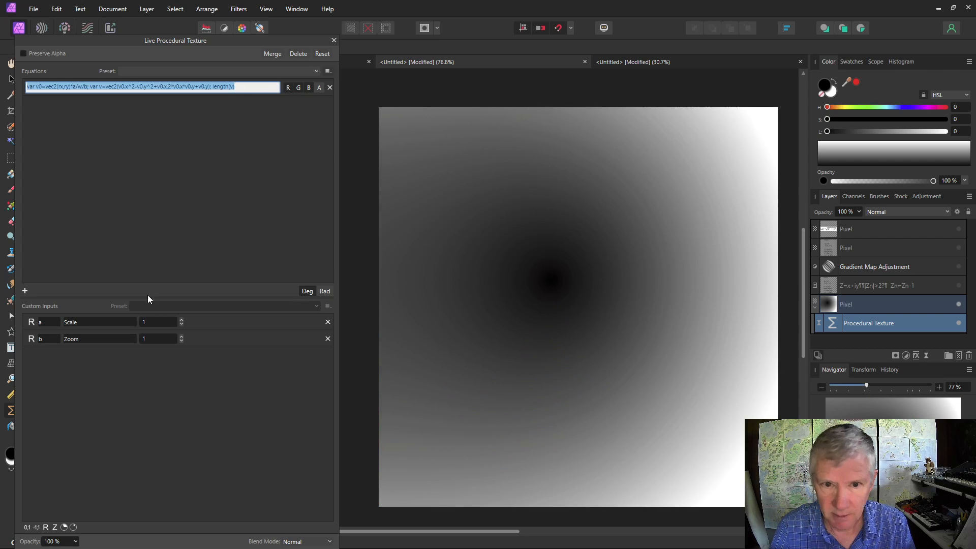
{"action": "left_click", "coordinate": [29, 527]}
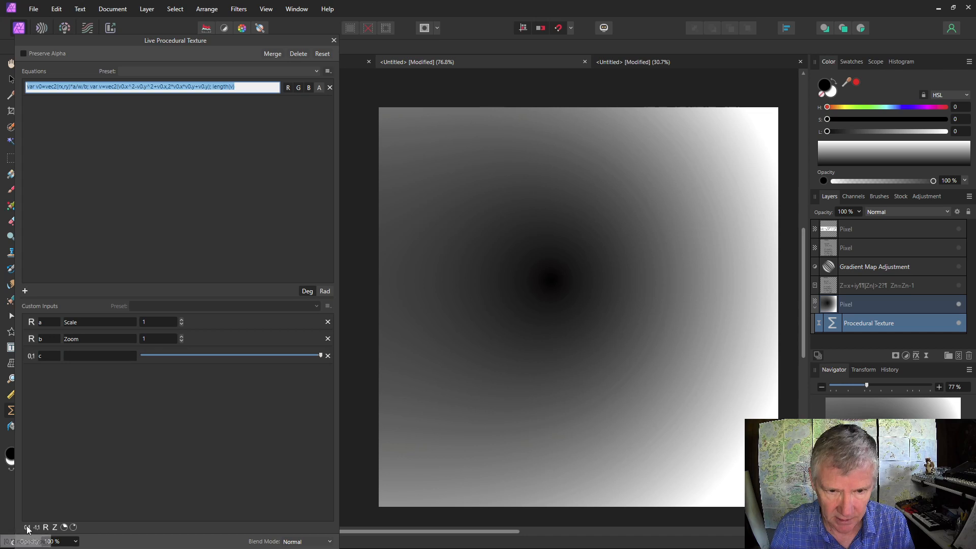
{"action": "left_click", "coordinate": [42, 356]}
{"action": "type", "text": "i"}
{"action": "left_click", "coordinate": [81, 357]}
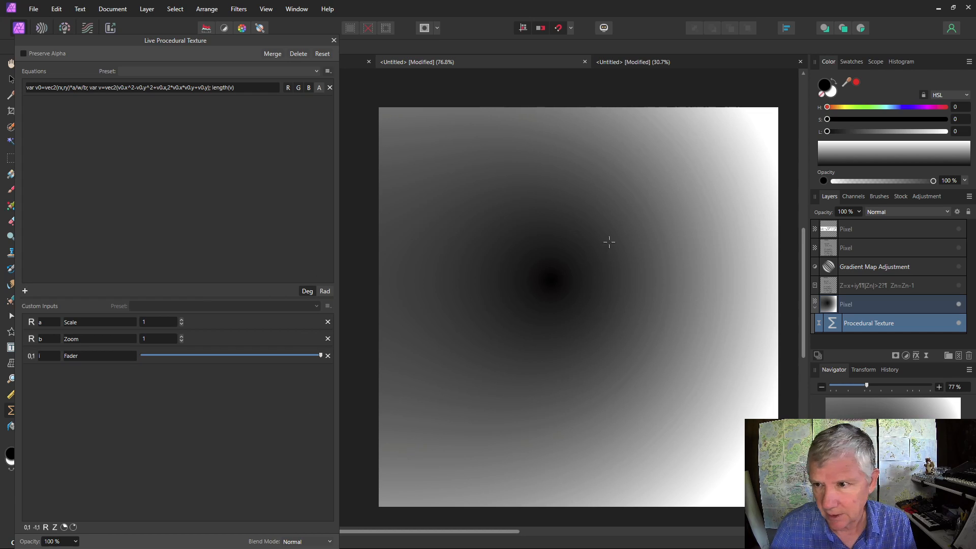
Multiply length(v) by i at the end of the equation and try out the Fader, leaving it at maximum.
{"action": "left_click", "coordinate": [234, 88]}
{"action": "left_click", "coordinate": [240, 92]}
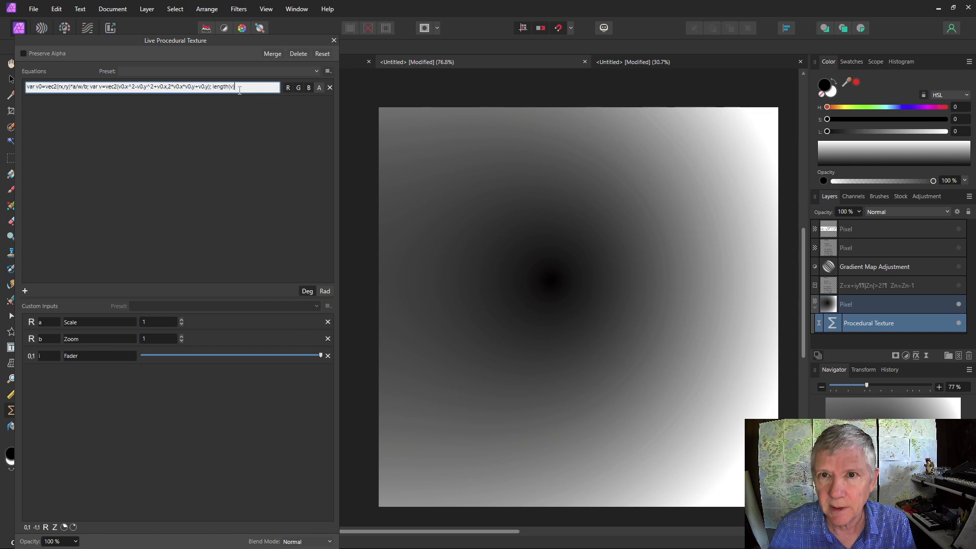
{"action": "type", "text": "*"}
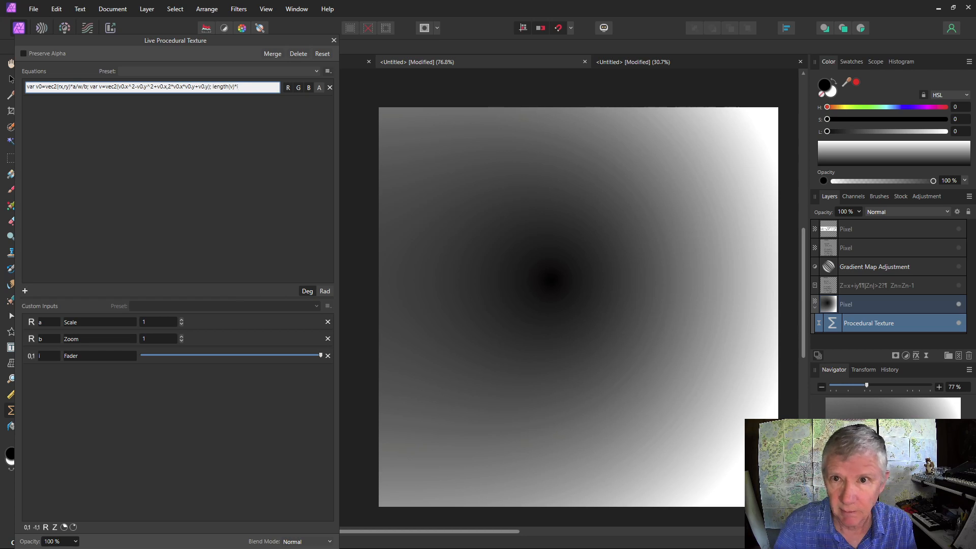
{"action": "type", "text": "i"}
{"action": "key", "text": "Return"}
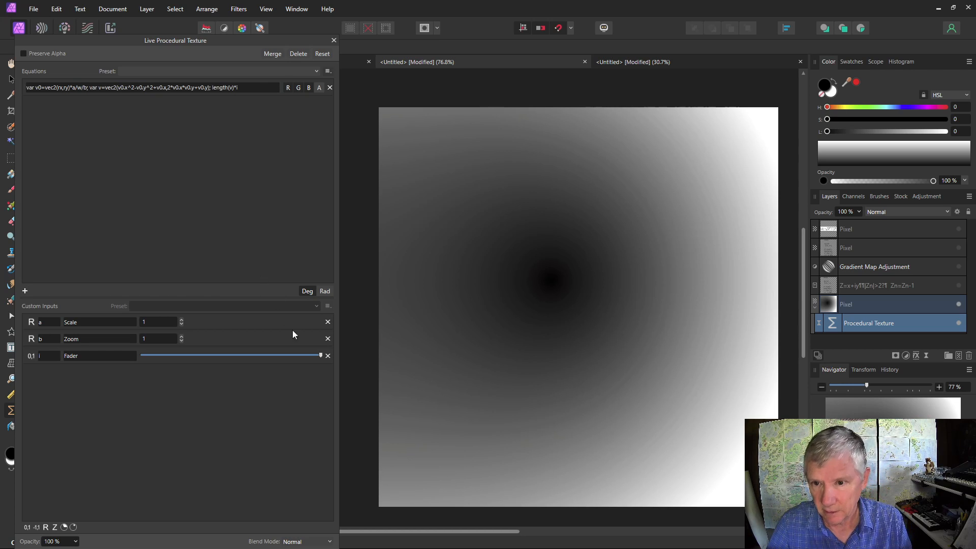
{"action": "mouse_move", "coordinate": [321, 355]}
{"action": "left_mouse_down"}
{"action": "mouse_move", "coordinate": [246, 355]}
{"action": "mouse_move", "coordinate": [338, 353]}
{"action": "left_mouse_up"}
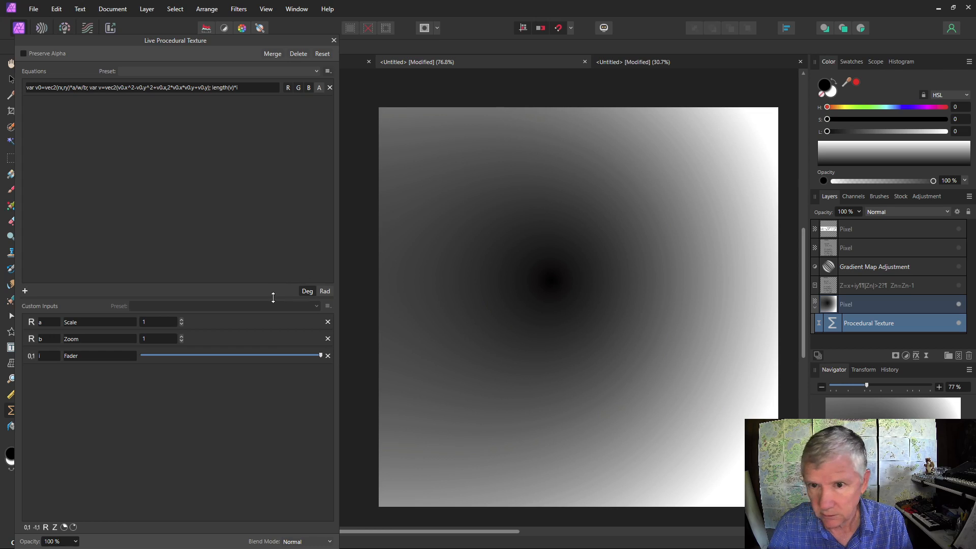
Set Scale to 4, move the texture origin to centre the shape on the canvas, and lower the Fader to about half.
{"action": "left_click", "coordinate": [181, 320]}
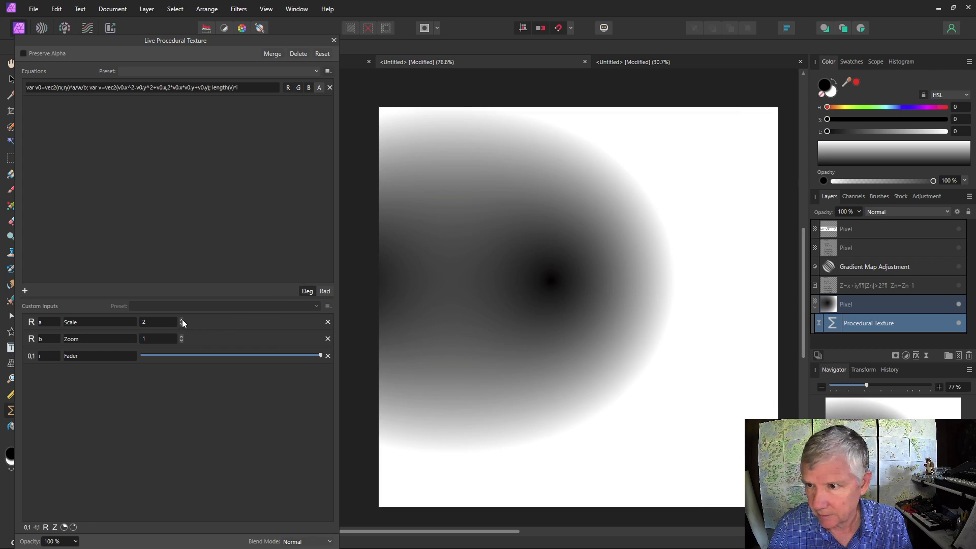
{"action": "left_click", "coordinate": [182, 320]}
{"action": "left_click", "coordinate": [182, 320]}
{"action": "left_click_drag", "start_coordinate": [495, 290], "coordinate": [574, 315]}
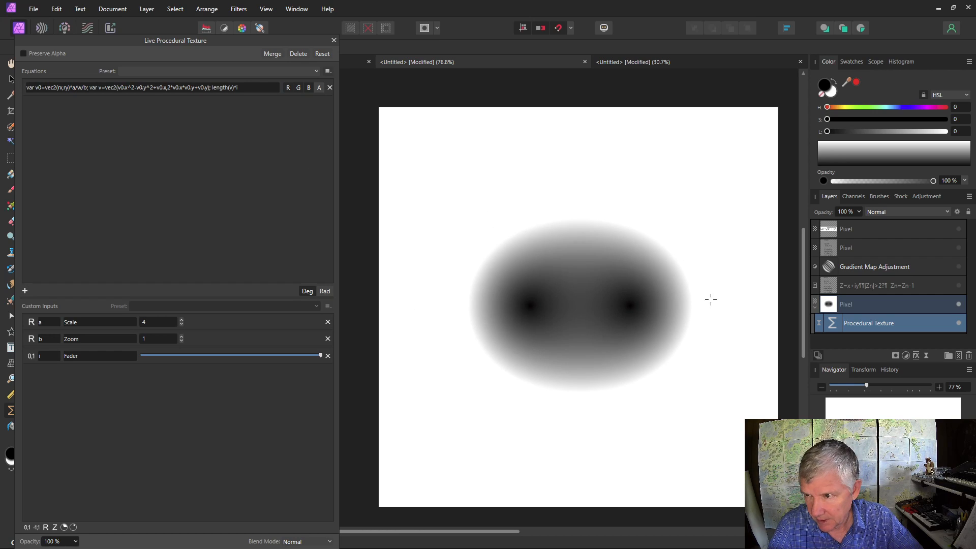
{"action": "left_click_drag", "start_coordinate": [320, 356], "coordinate": [233, 358]}
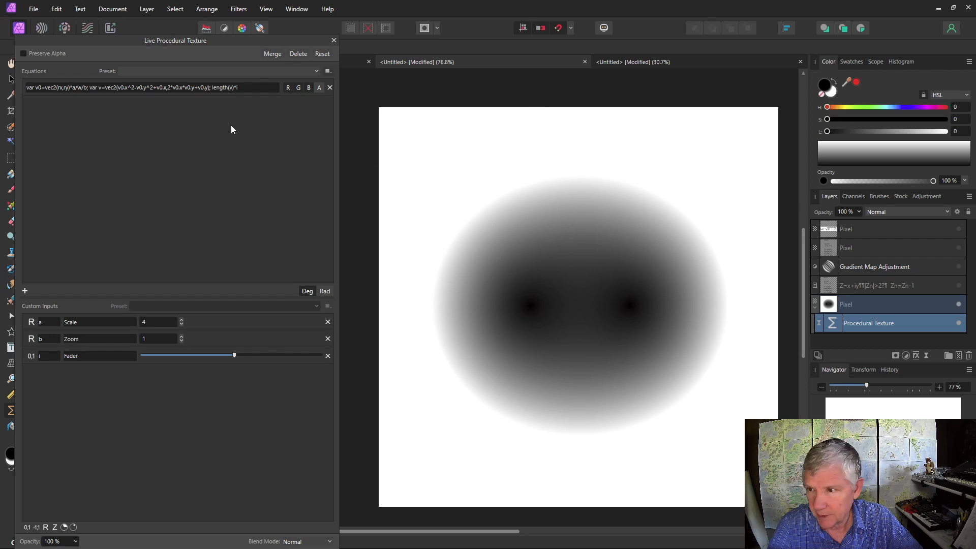
Copy the var v=vec2(...) iteration term, including its semicolon, and paste a duplicate just before length(v) in the equation.
{"action": "left_click", "coordinate": [212, 89]}
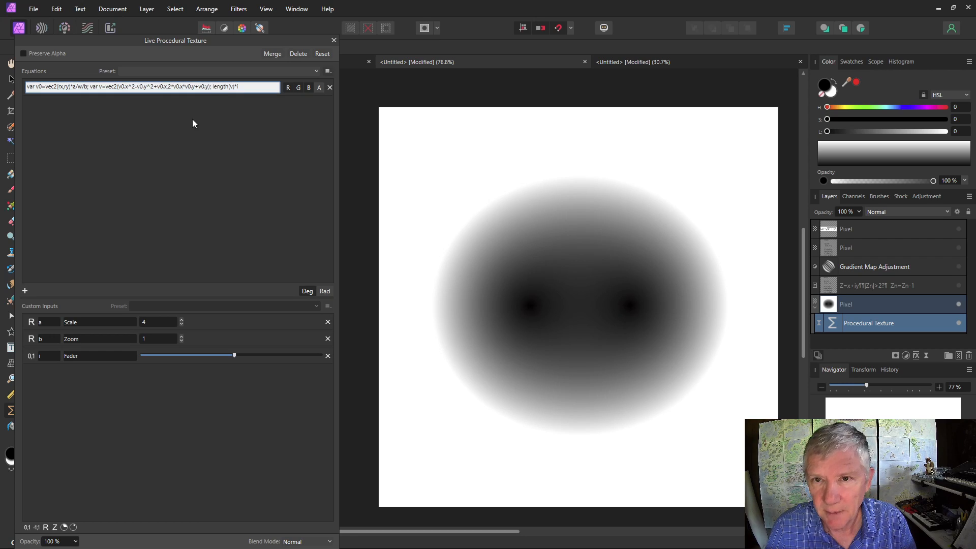
{"action": "left_click", "coordinate": [89, 87]}
{"action": "type", "text": ";"}
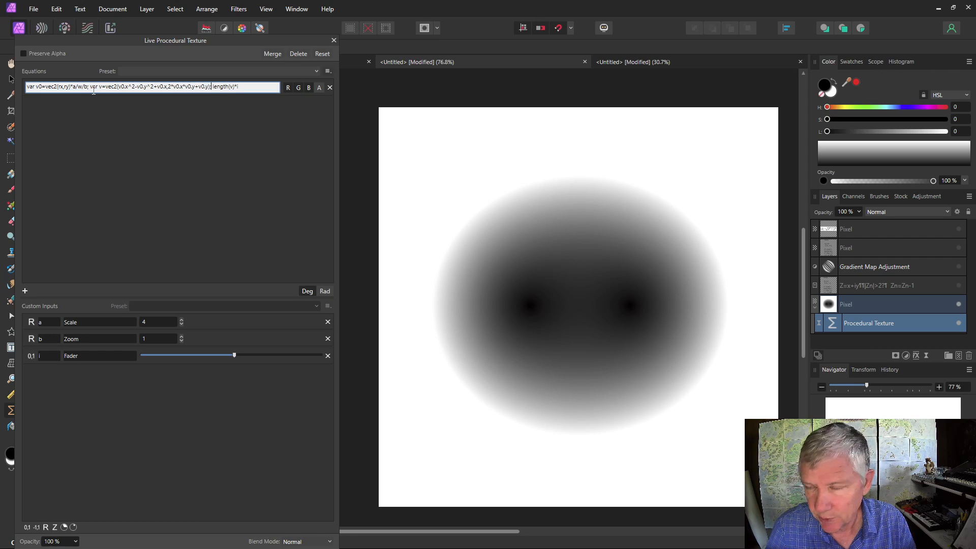
{"action": "left_click_drag", "start_coordinate": [92, 87], "coordinate": [214, 93]}
{"action": "key", "text": "ctrl+c"}
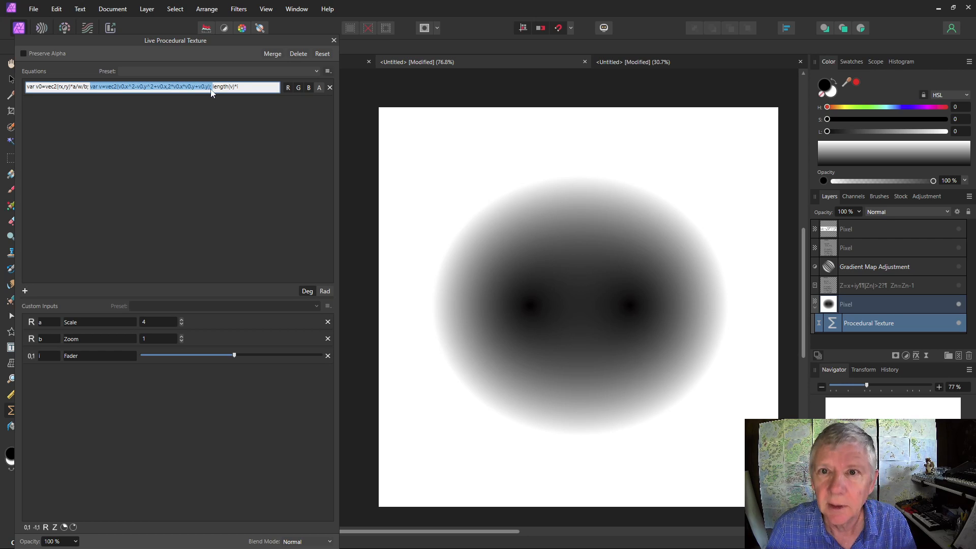
{"action": "left_click", "coordinate": [214, 87]}
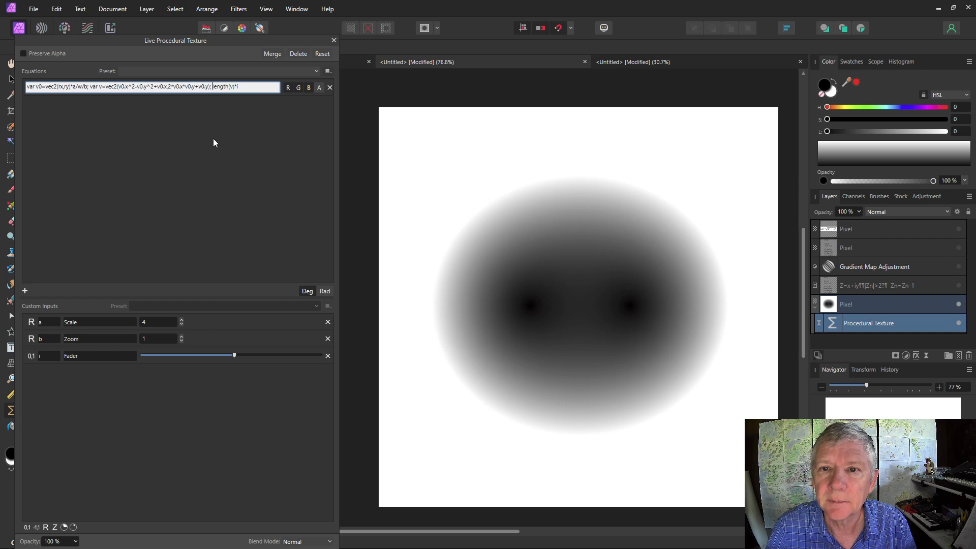
{"action": "key", "text": "ctrl+v"}
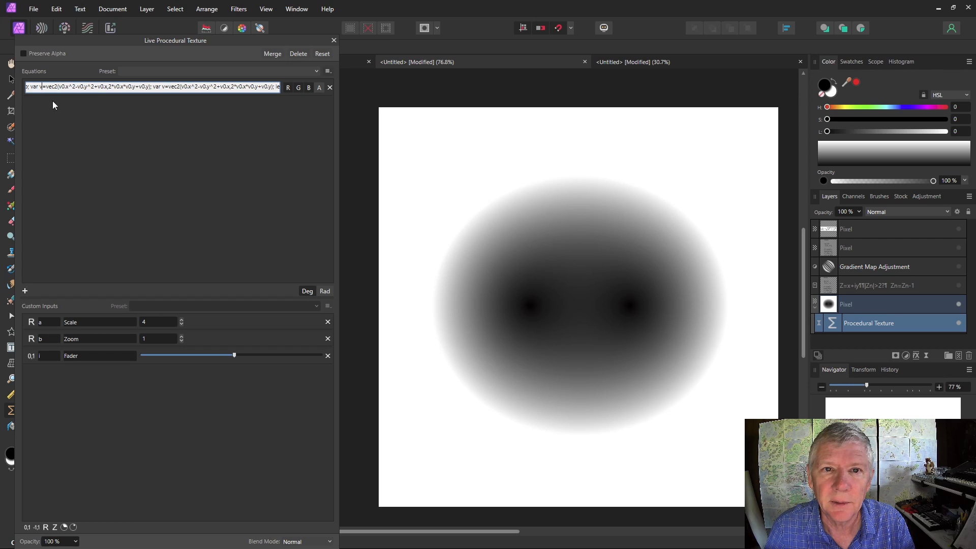
Rename the first iteration variable v1 and make the second read var v=vec2(v1.x^2-v1.y^2+v0.x,2*v1.x*v1.y+v0.y);.
{"action": "type", "text": "1"}
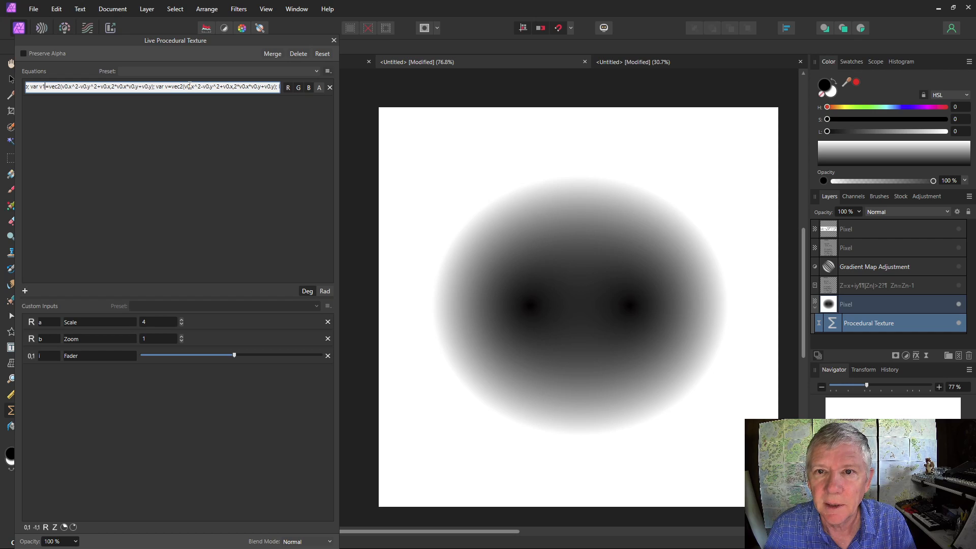
{"action": "left_click_drag", "start_coordinate": [190, 85], "coordinate": [189, 85]}
{"action": "type", "text": "1"}
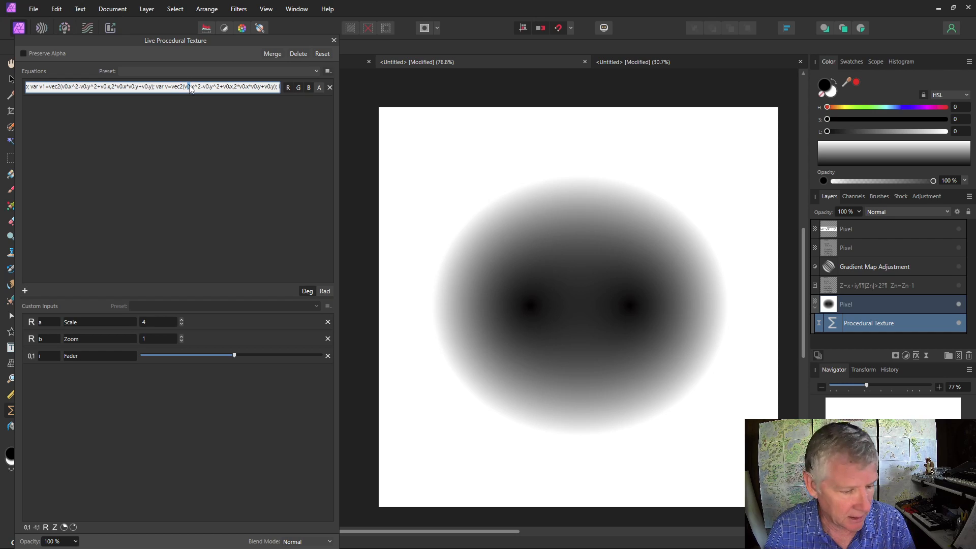
{"action": "left_click_drag", "start_coordinate": [208, 86], "coordinate": [228, 83]}
{"action": "type", "text": "1"}
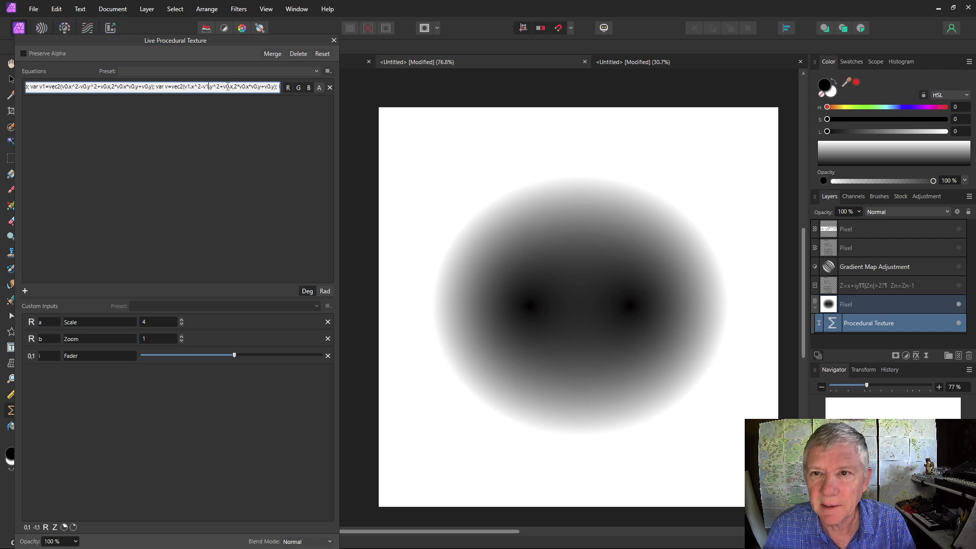
{"action": "left_click_drag", "start_coordinate": [246, 86], "coordinate": [258, 87]}
{"action": "type", "text": "1.x*v1"}
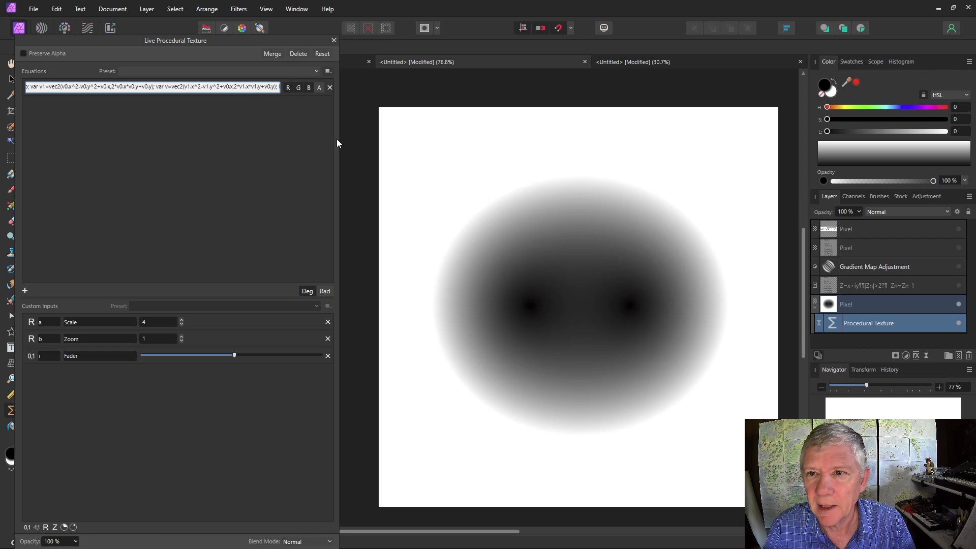
Rename the second iteration v2 and add var v=vec2(v2.x^2-v2.y^2+v0.x,2*v2.x*v2.y+v0.y); before length(v)*i.
{"action": "left_click_drag", "start_coordinate": [336, 143], "coordinate": [462, 143]}
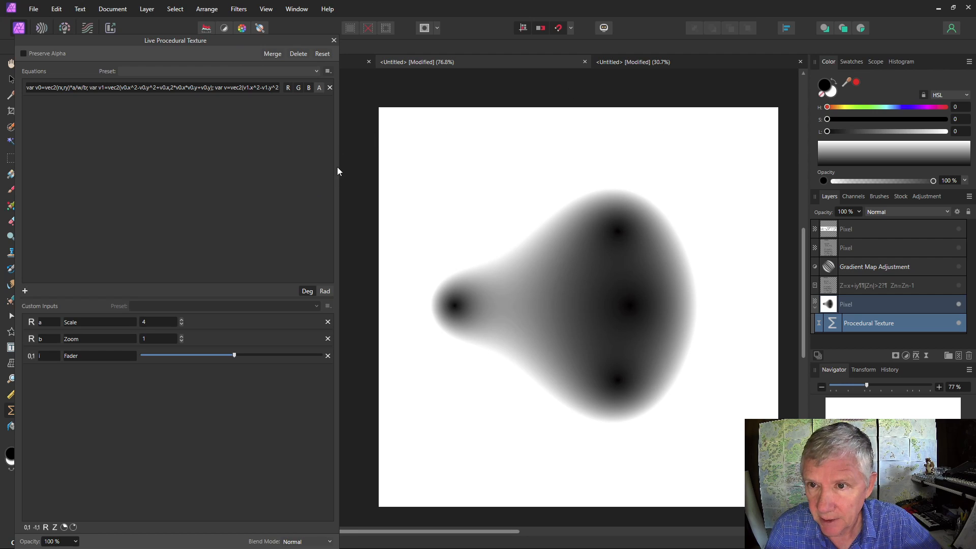
{"action": "left_click_drag", "start_coordinate": [340, 168], "coordinate": [726, 168]}
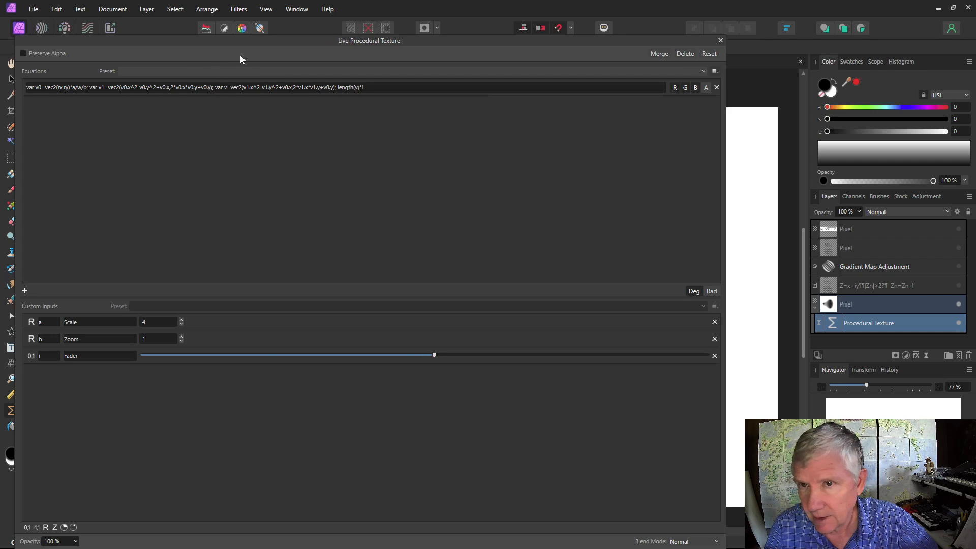
{"action": "left_click", "coordinate": [219, 90]}
{"action": "left_click", "coordinate": [218, 89]}
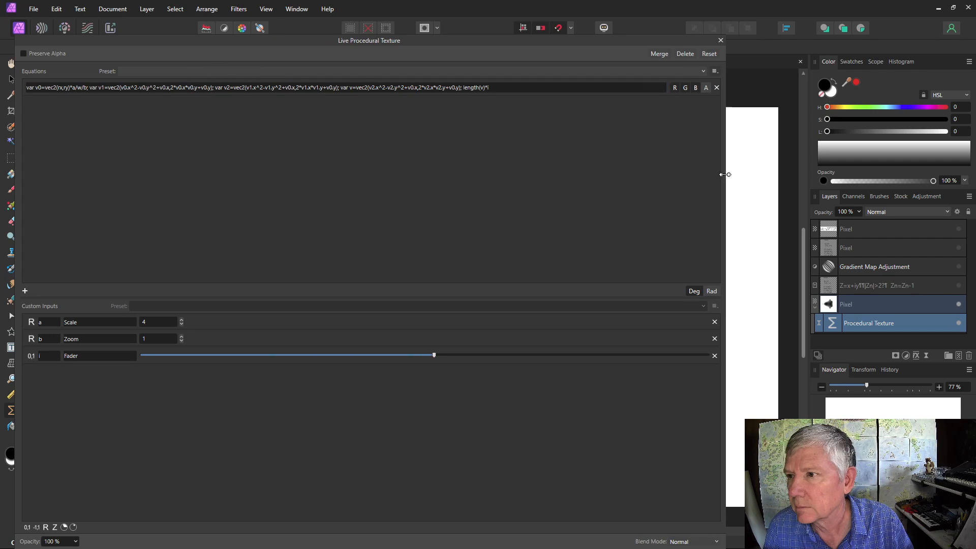
{"action": "left_click_drag", "start_coordinate": [725, 174], "coordinate": [364, 170]}
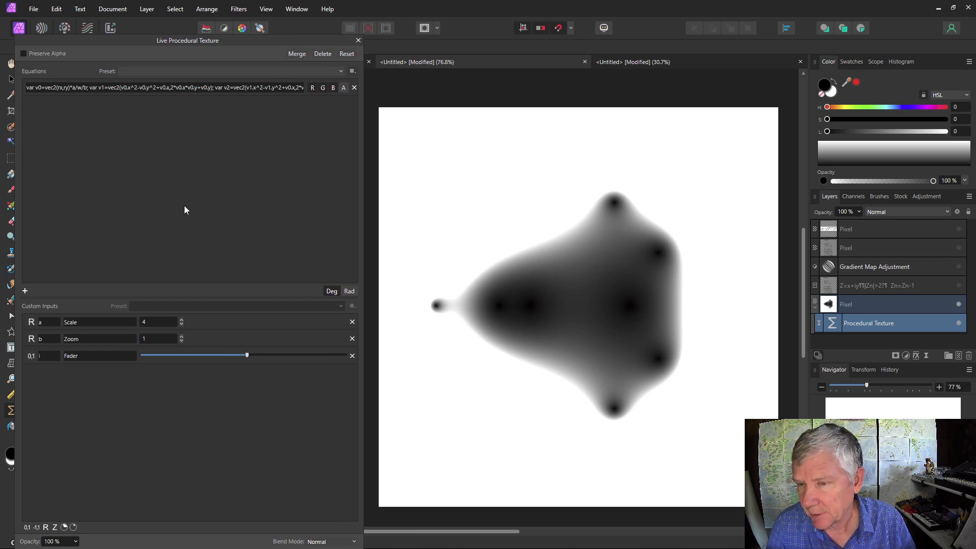
Load saved equation presets with more iterations of the fractal and lower the Fader to enlarge the dark shape.
{"action": "left_click", "coordinate": [342, 74]}
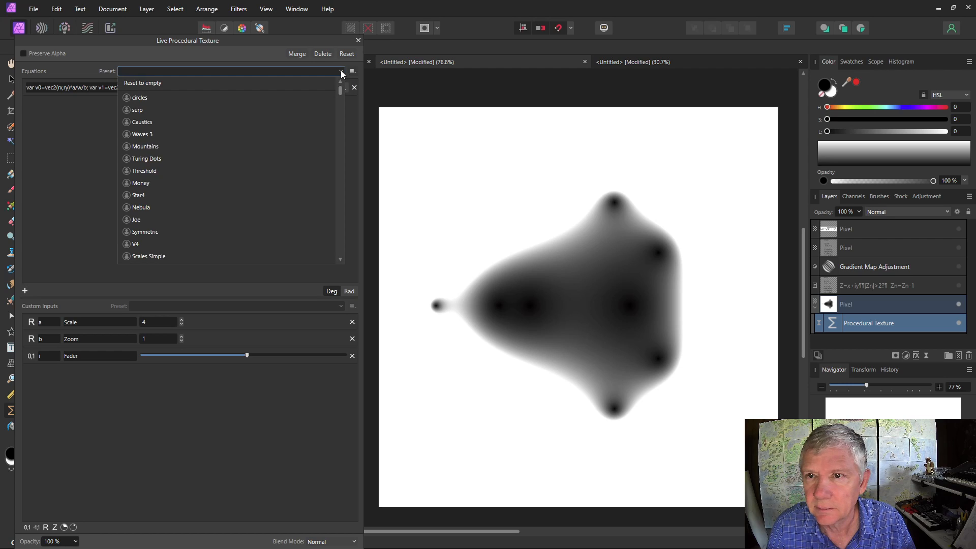
{"action": "scroll", "coordinate": [236, 154], "scroll_direction": "down", "scroll_amount": 6}
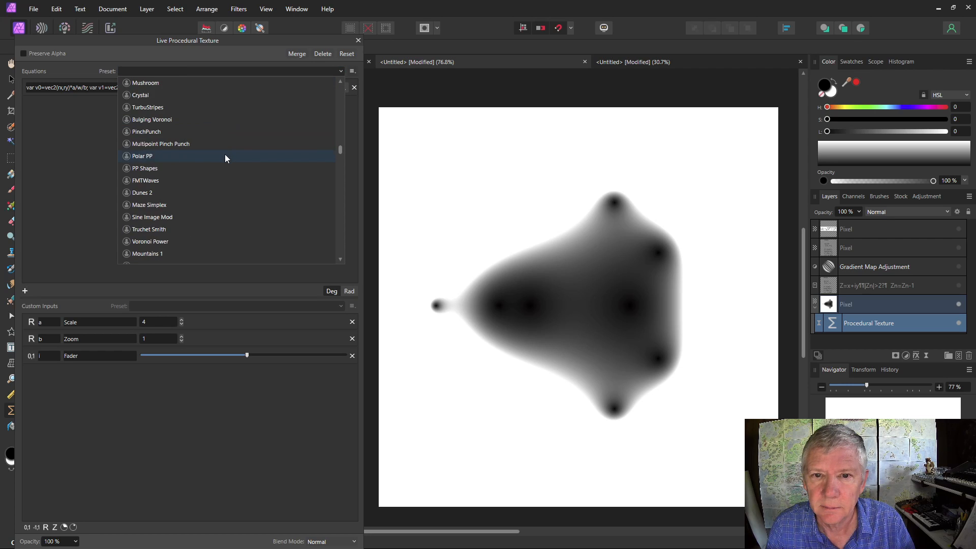
{"action": "left_click", "coordinate": [224, 154]}
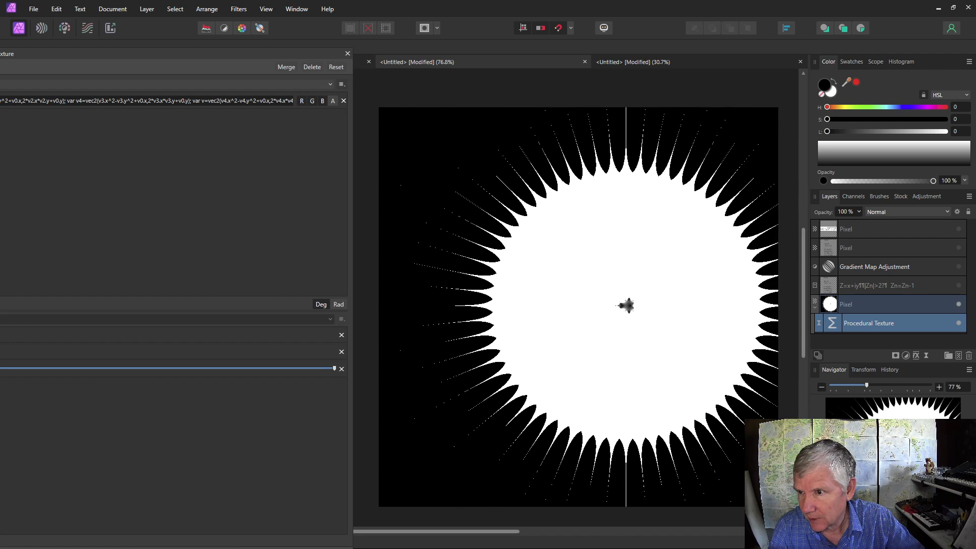
{"action": "left_click_drag", "start_coordinate": [336, 370], "coordinate": [98, 373]}
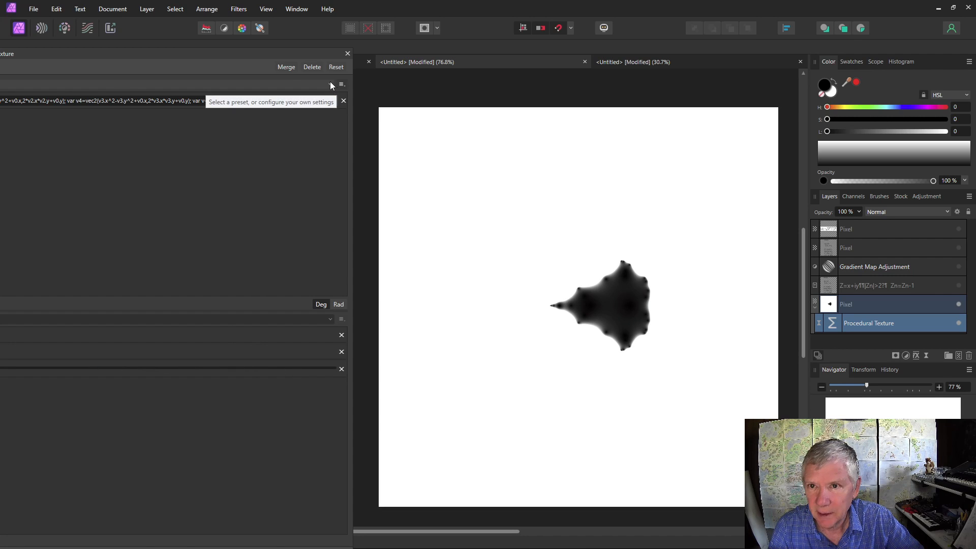
{"action": "left_click", "coordinate": [330, 85]}
{"action": "left_click", "coordinate": [186, 220]}
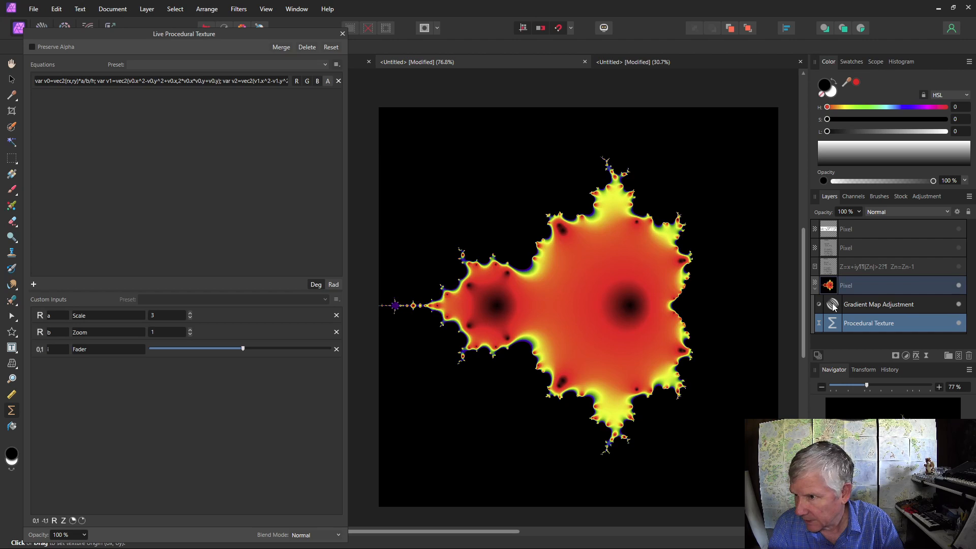
Check the Gradient Map adjustment's colours, return to the procedural texture settings and lower the Fader to just over a third.
{"action": "double_click", "coordinate": [834, 305]}
{"action": "left_click_drag", "start_coordinate": [715, 398], "coordinate": [261, 147]}
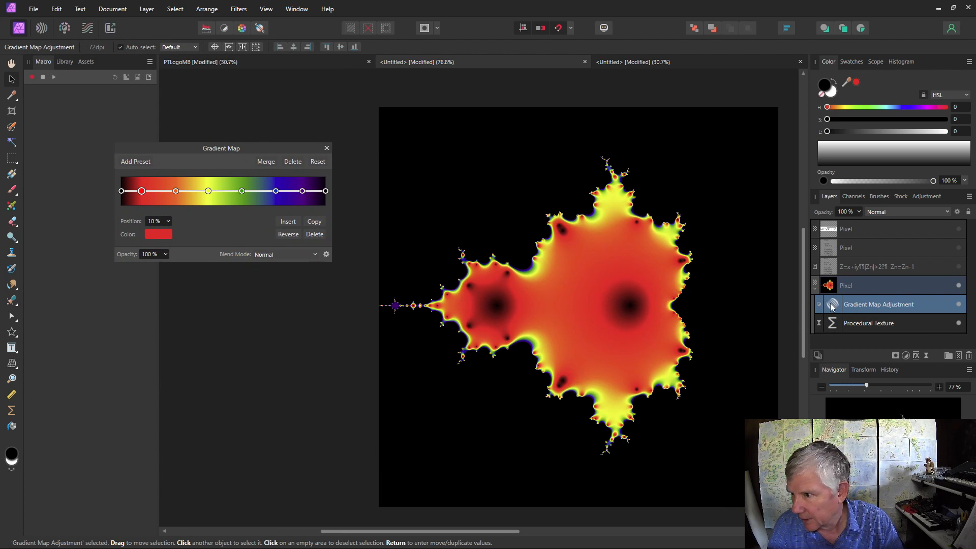
{"action": "double_click", "coordinate": [835, 326]}
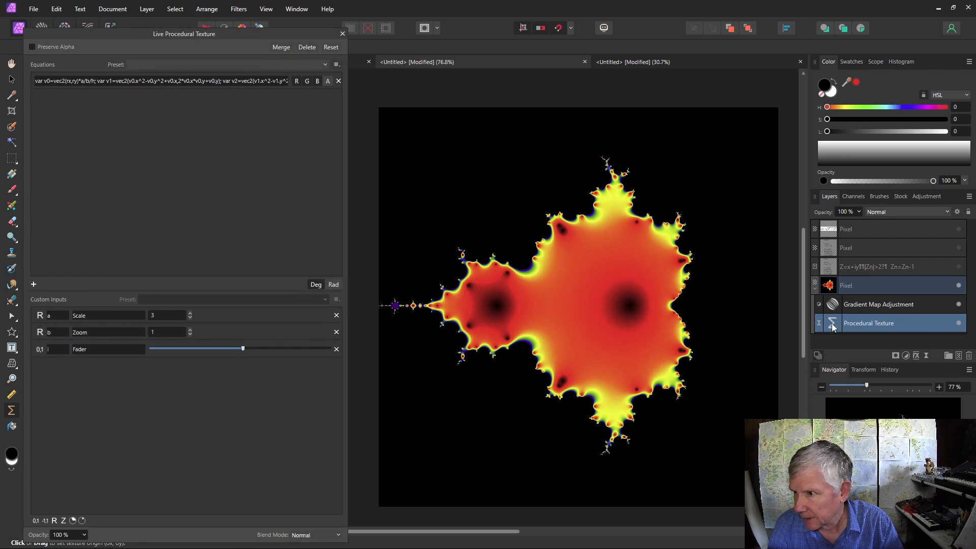
{"action": "left_click_drag", "start_coordinate": [243, 348], "coordinate": [215, 349]}
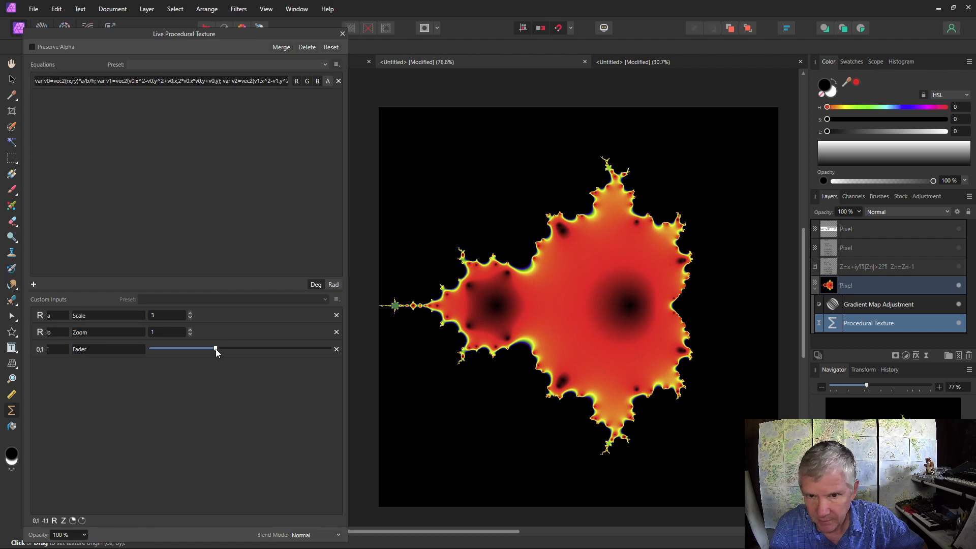
Raise the Zoom input to 6 and shift the texture origin to show the fractal's upper branch.
{"action": "left_click", "coordinate": [190, 313]}
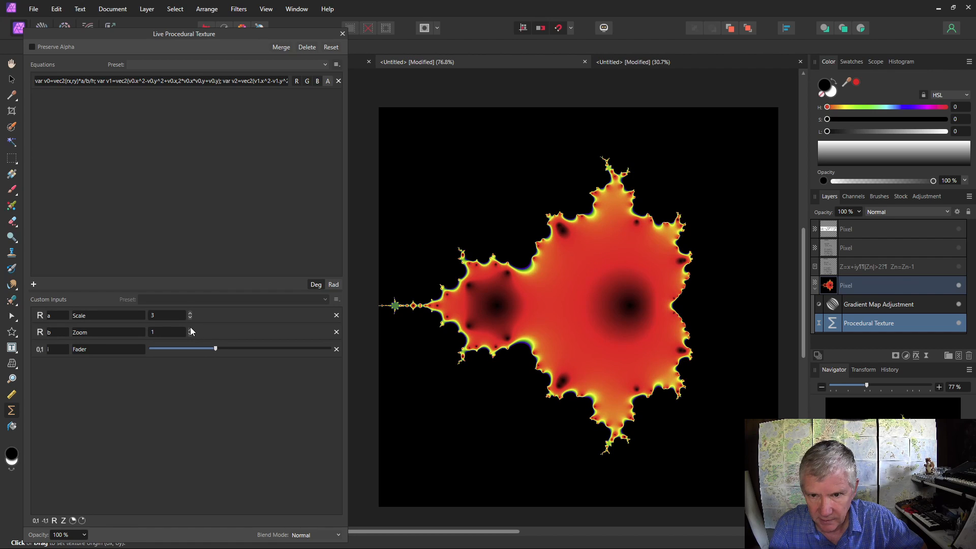
{"action": "left_click", "coordinate": [190, 330]}
{"action": "left_click", "coordinate": [190, 329]}
{"action": "left_click", "coordinate": [190, 330]}
{"action": "left_click", "coordinate": [190, 330]}
{"action": "left_click", "coordinate": [190, 330]}
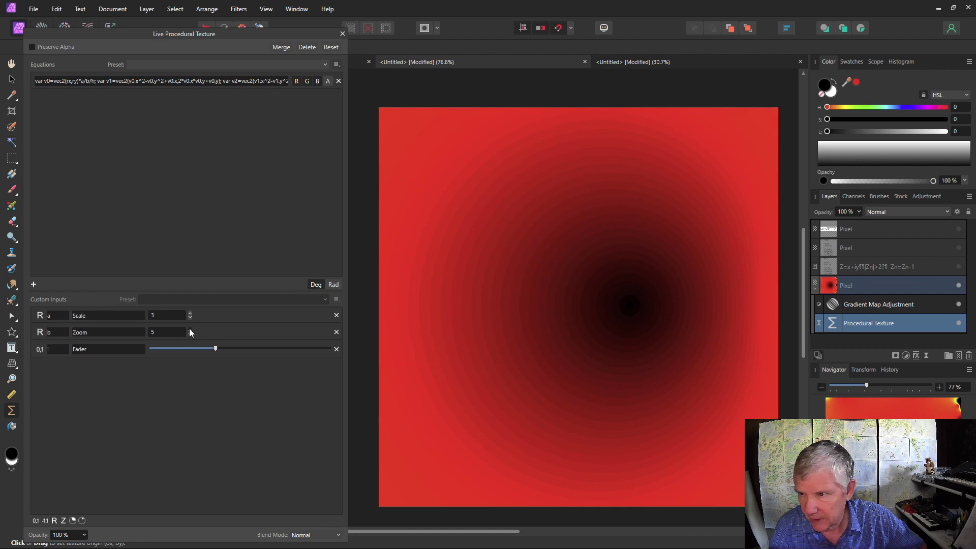
{"action": "left_click_drag", "start_coordinate": [372, 294], "coordinate": [505, 373]}
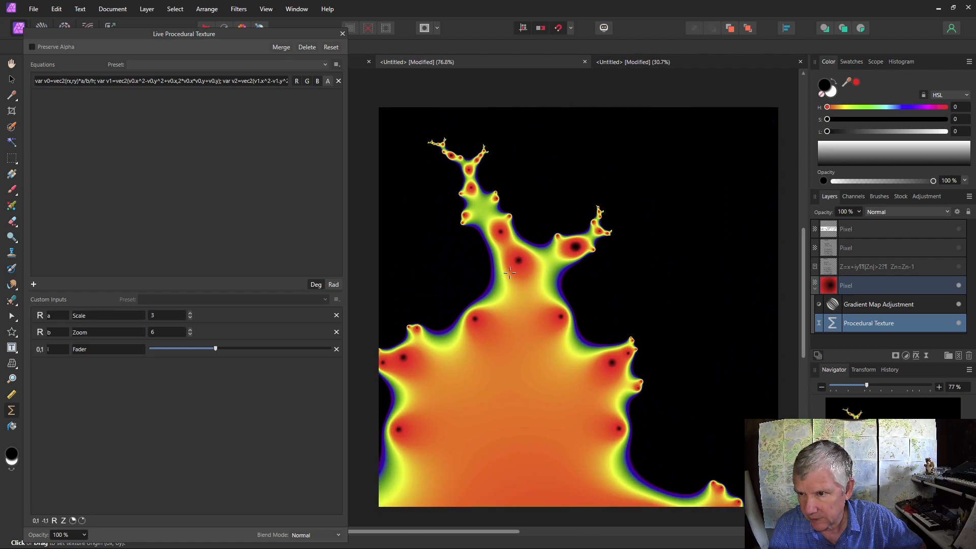
Increase Zoom to 11 and move the texture origin down to bring the branching tip of the fractal into view.
{"action": "left_click", "coordinate": [190, 330]}
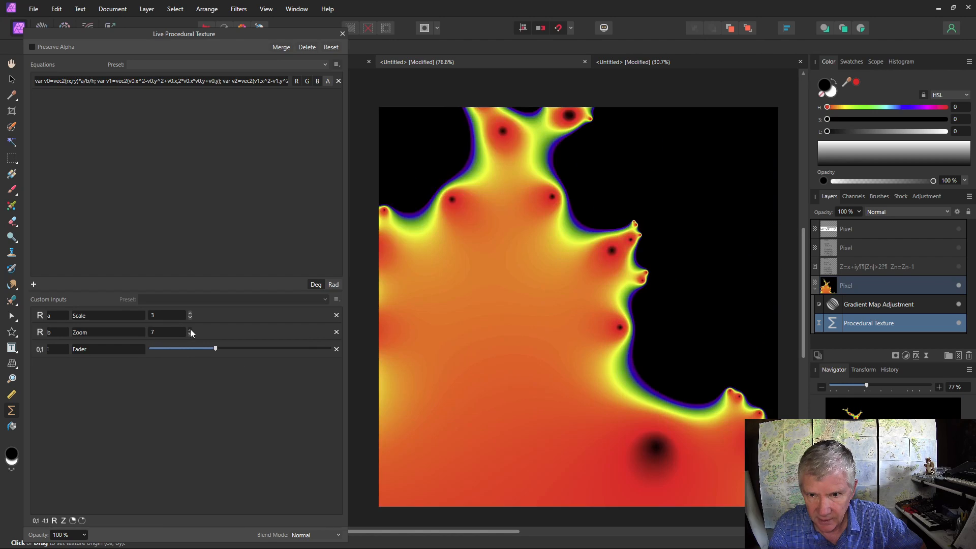
{"action": "left_click", "coordinate": [191, 331]}
{"action": "left_click", "coordinate": [190, 330]}
{"action": "left_click", "coordinate": [190, 331]}
{"action": "left_click", "coordinate": [190, 331]}
{"action": "left_click_drag", "start_coordinate": [536, 236], "coordinate": [578, 425]}
{"action": "left_click_drag", "start_coordinate": [551, 291], "coordinate": [575, 450]}
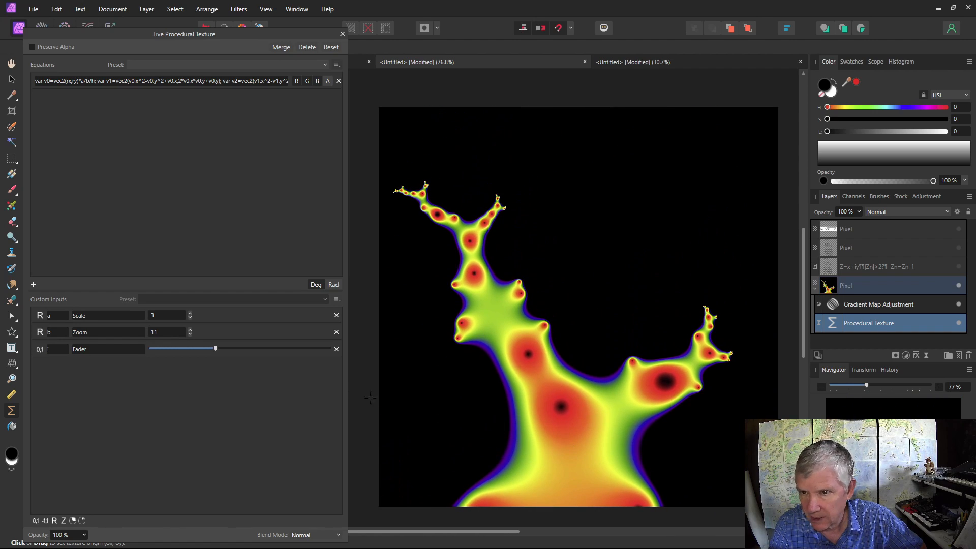
Increase Zoom to 16 and shift the texture origin up and to the left.
{"action": "left_click", "coordinate": [189, 329]}
{"action": "left_click", "coordinate": [189, 329]}
{"action": "left_click", "coordinate": [189, 330]}
{"action": "left_click", "coordinate": [189, 329]}
{"action": "left_click", "coordinate": [189, 329]}
{"action": "left_click_drag", "start_coordinate": [644, 518], "coordinate": [553, 323]}
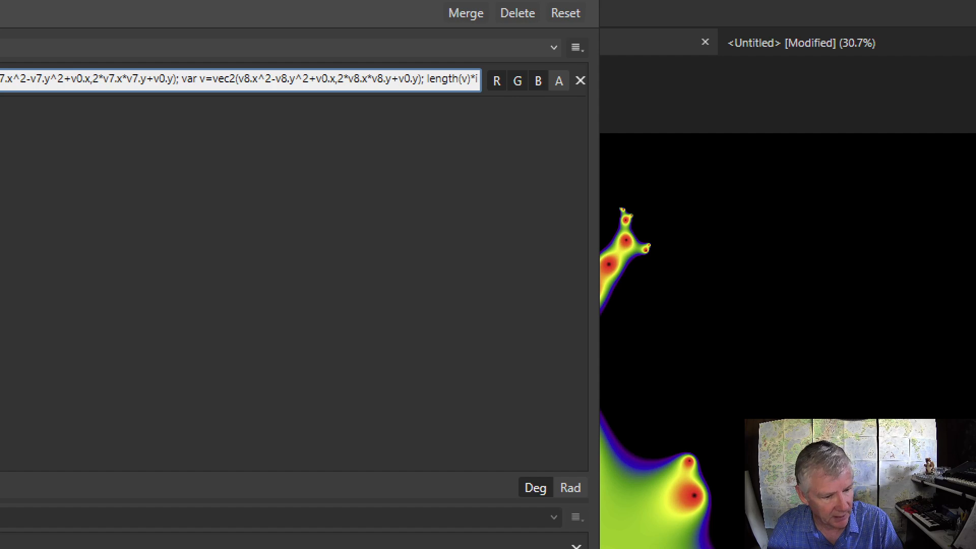
Confirm the equation ending in length(v)*i and narrow the procedural texture dialog to uncover the canvas.
{"action": "key", "text": "Return"}
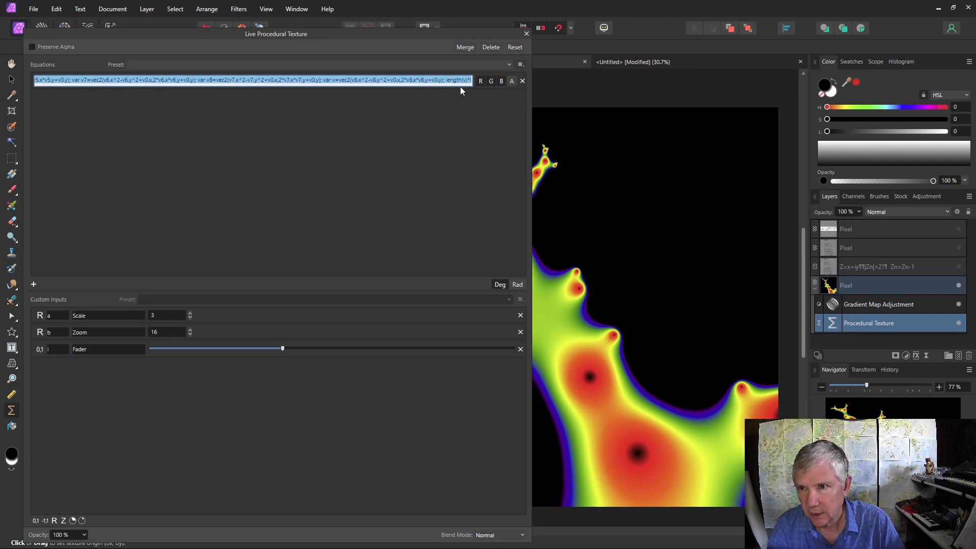
{"action": "left_click", "coordinate": [415, 175]}
{"action": "left_click_drag", "start_coordinate": [530, 210], "coordinate": [331, 184]}
Shift the texture origin repeatedly across the canvas to explore the bulbs along the fractal's coloured edge.
{"action": "left_click", "coordinate": [416, 204]}
{"action": "left_click_drag", "start_coordinate": [416, 204], "coordinate": [360, 123]}
{"action": "left_click_drag", "start_coordinate": [523, 381], "coordinate": [377, 51]}
{"action": "left_click_drag", "start_coordinate": [561, 338], "coordinate": [342, 127]}
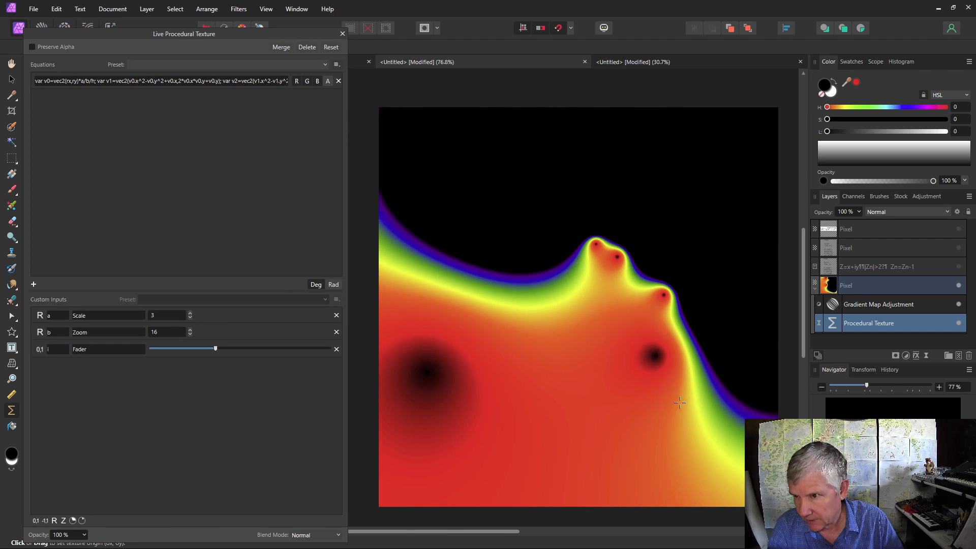
{"action": "left_click_drag", "start_coordinate": [680, 402], "coordinate": [355, 105]}
{"action": "left_click_drag", "start_coordinate": [572, 178], "coordinate": [459, 171]}
{"action": "left_click_drag", "start_coordinate": [443, 369], "coordinate": [421, 66]}
{"action": "left_click_drag", "start_coordinate": [469, 241], "coordinate": [249, 208]}
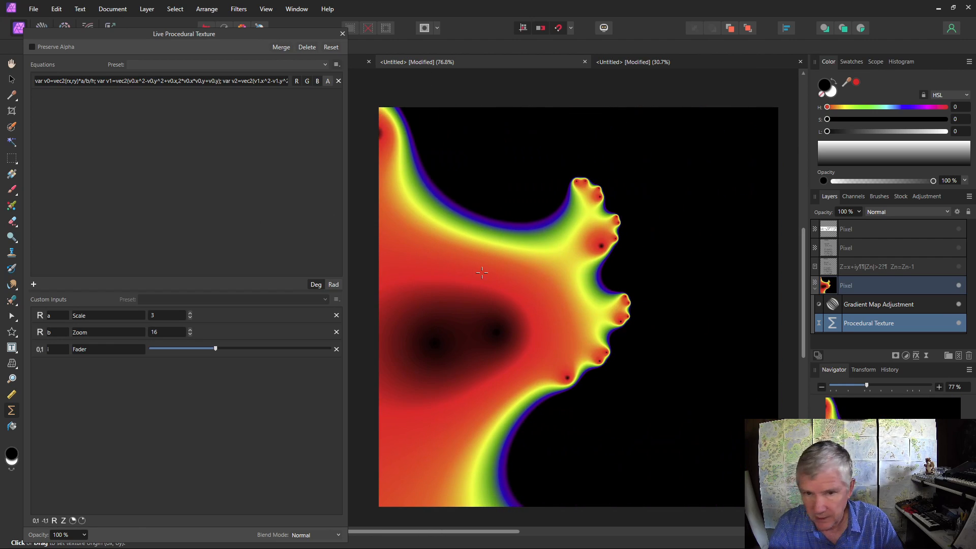